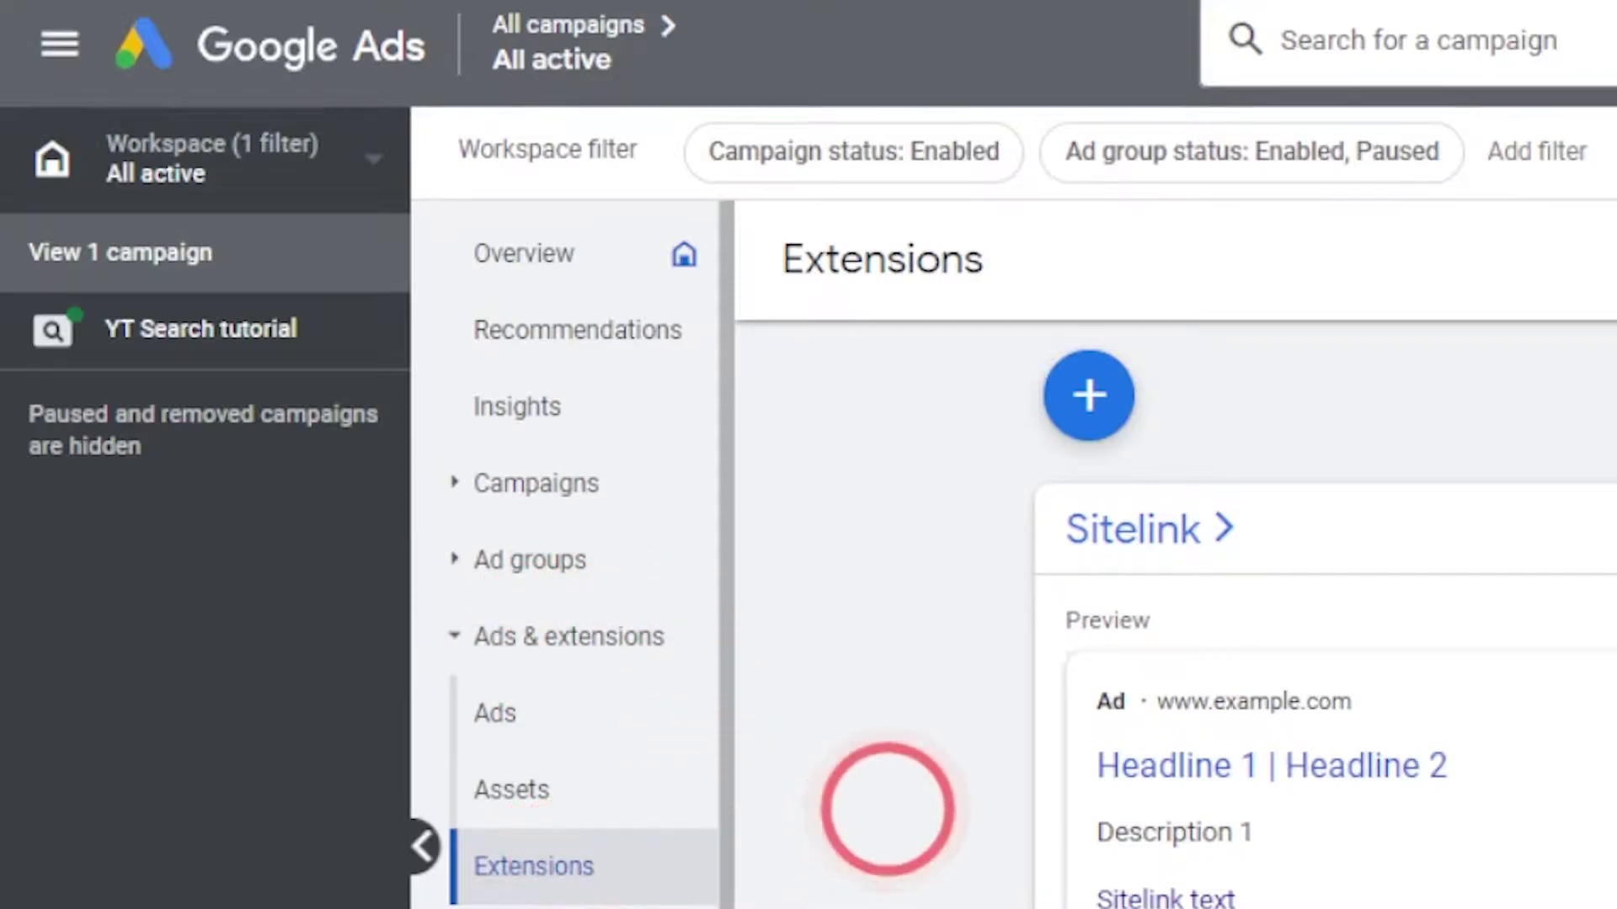
Open the advanced settings for automated extensions from the account's Extensions page.
scroll(886, 813, "down", 10)
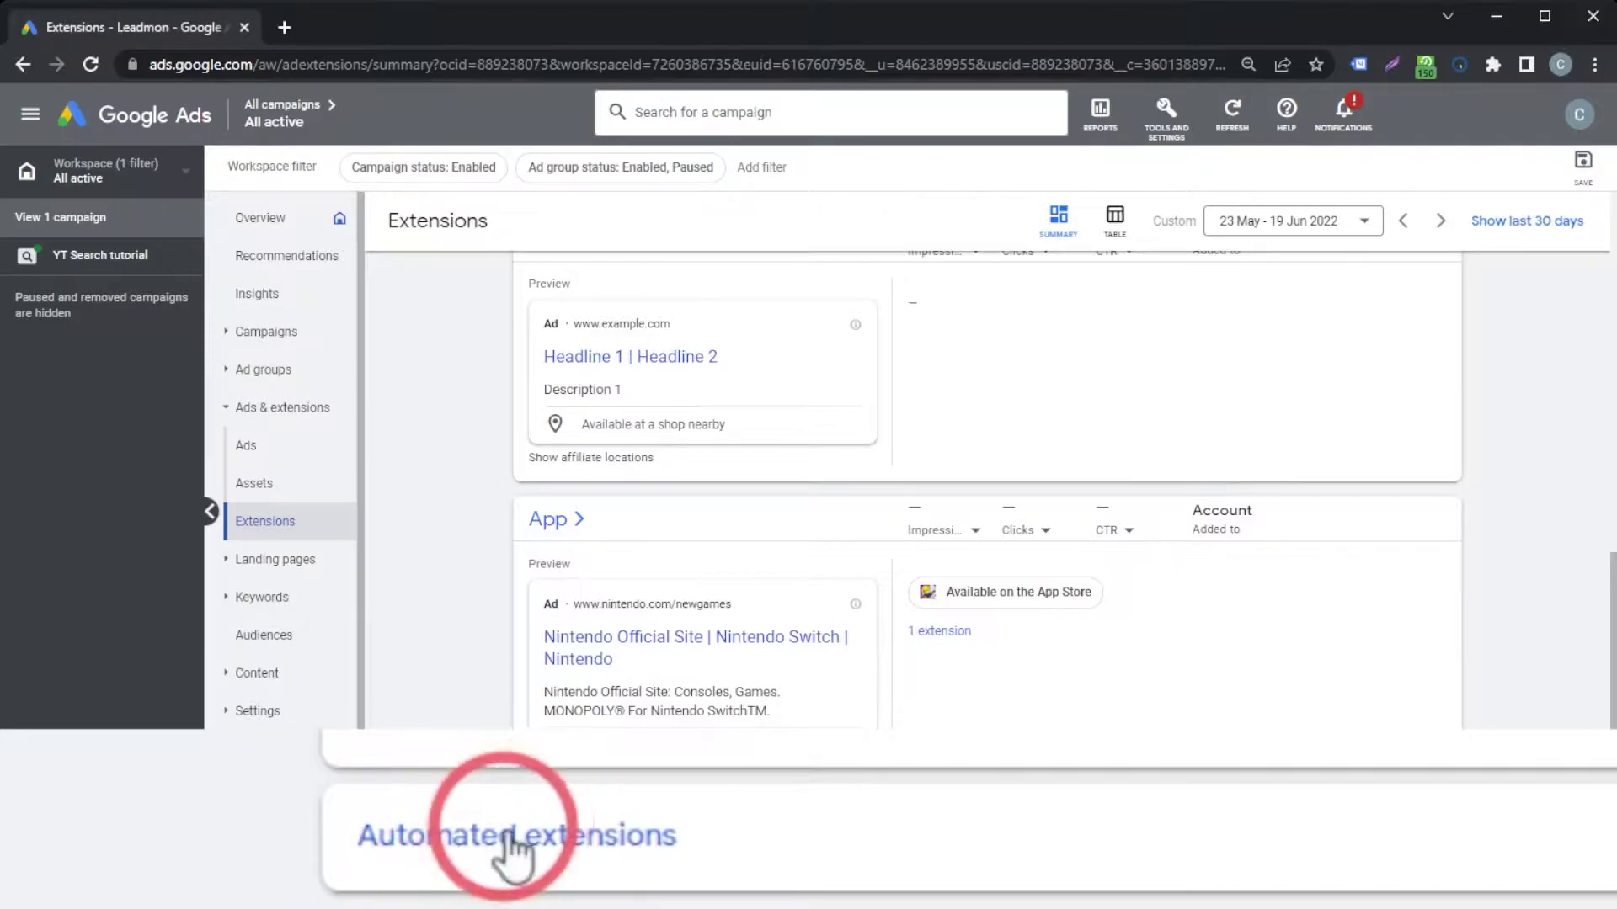
left_click(586, 829)
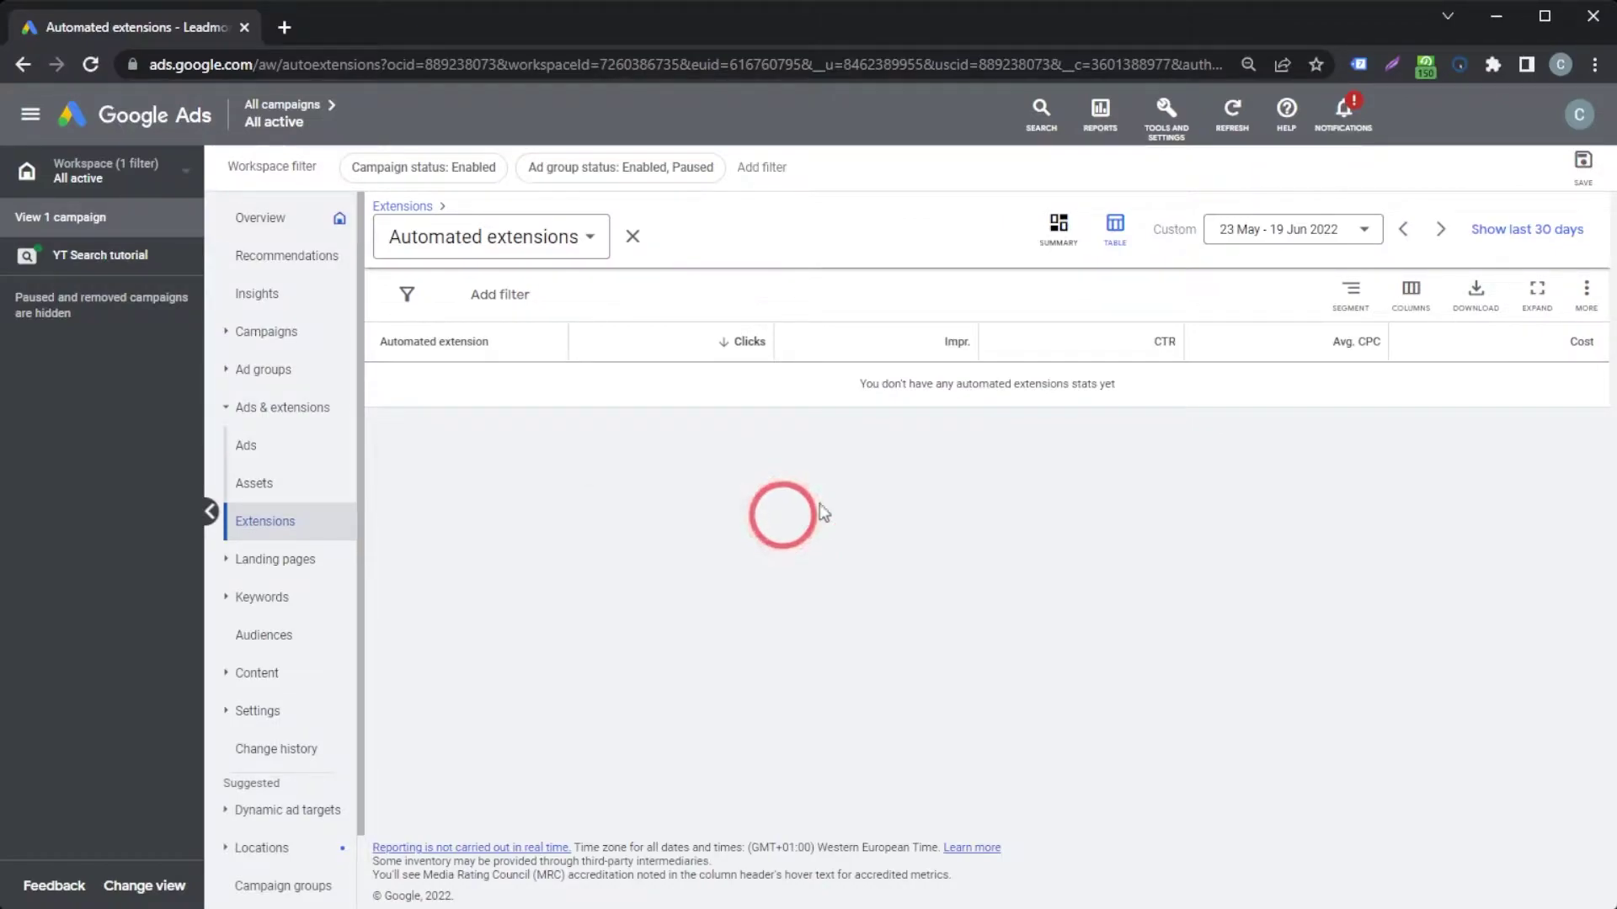
left_click(1577, 292)
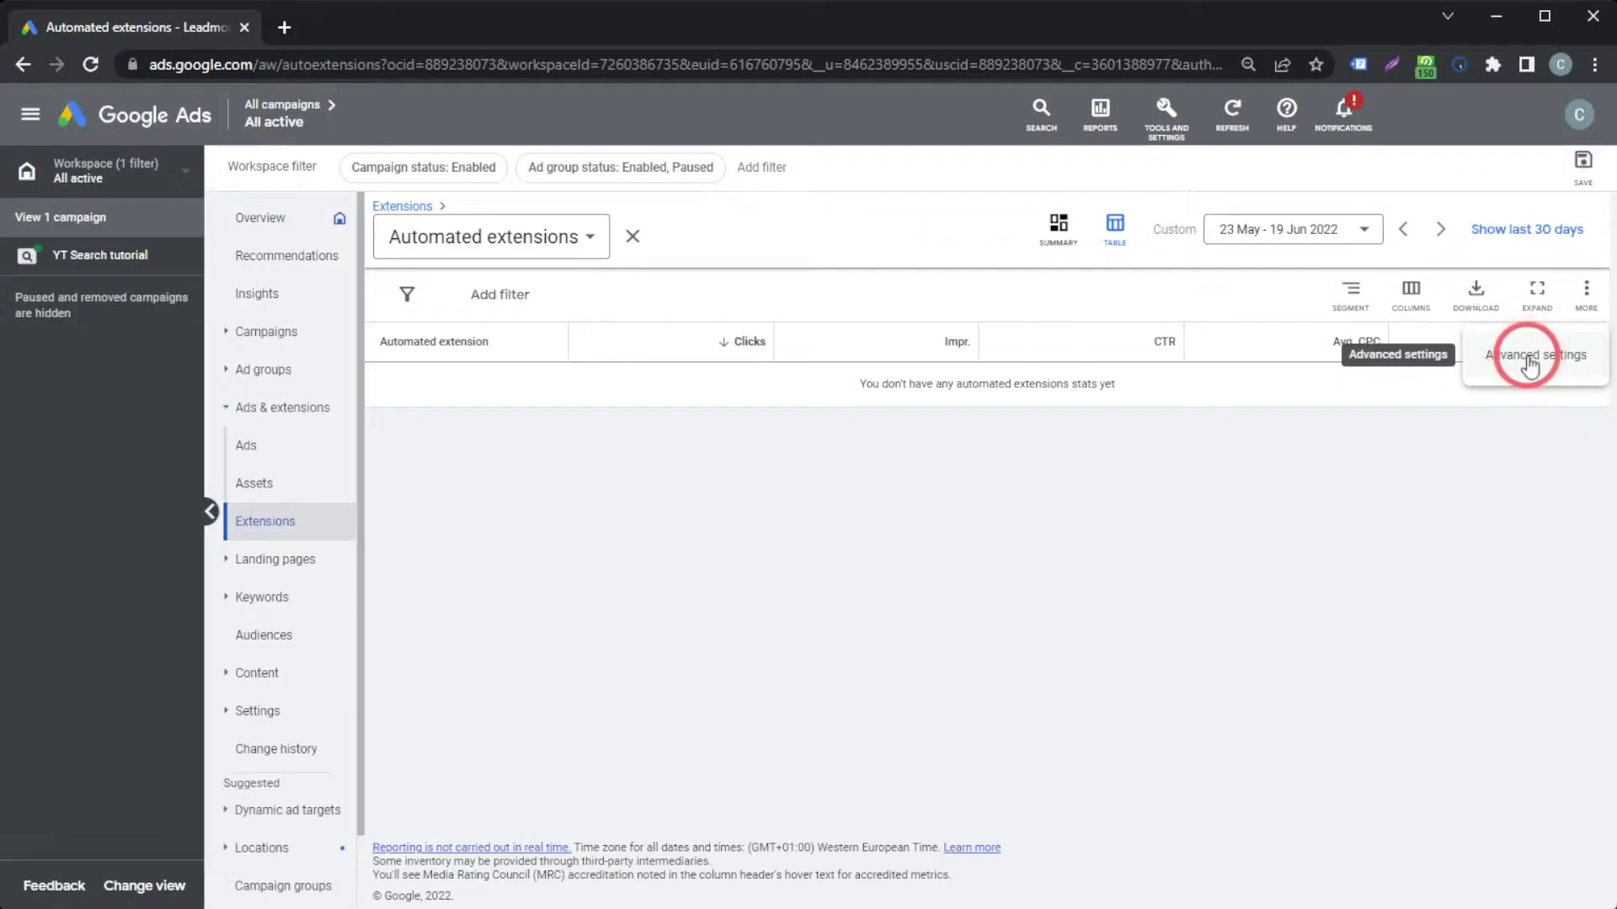
left_click(1530, 365)
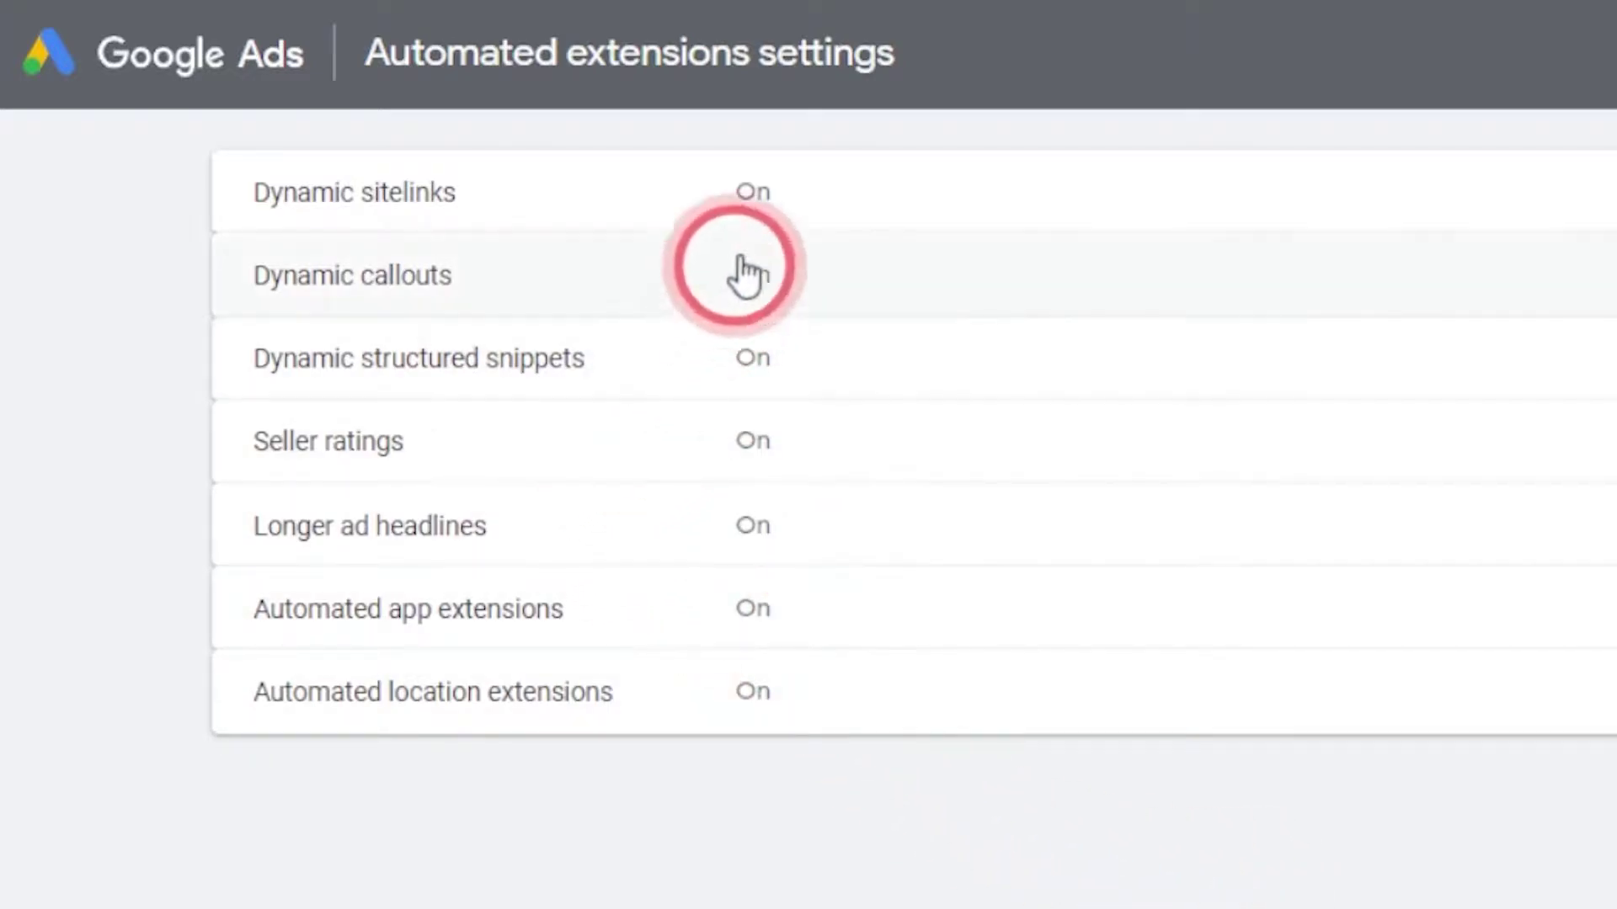
Turn off dynamic sitelinks and dynamic callouts, saving the sitelinks change with the reason "You're concerned about performance".
left_click(778, 180)
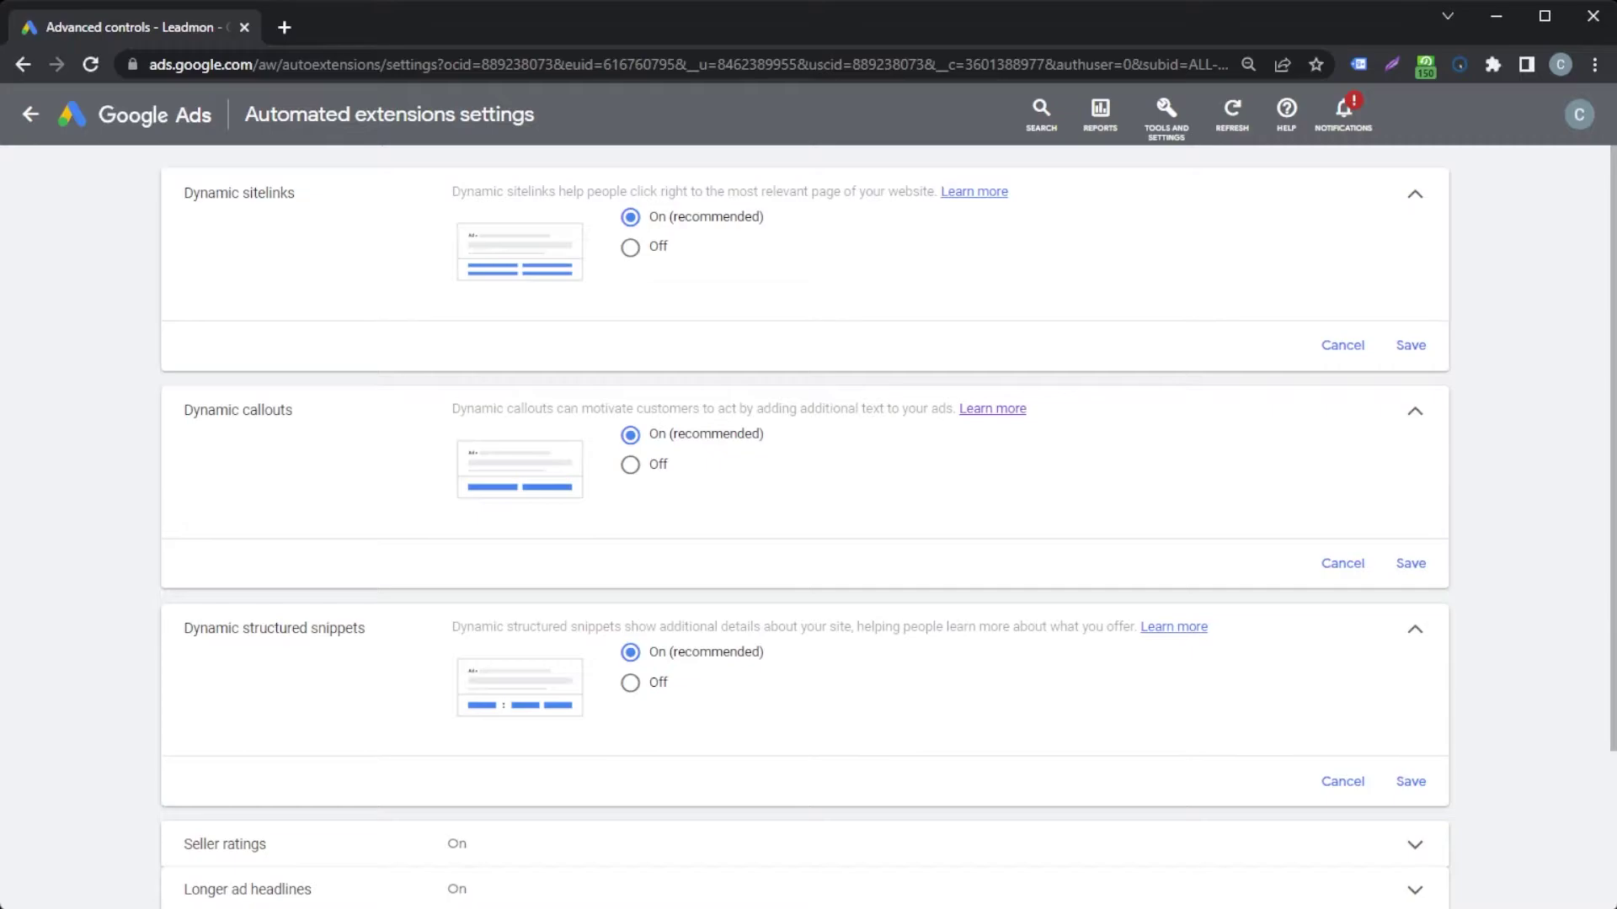
left_click(633, 247)
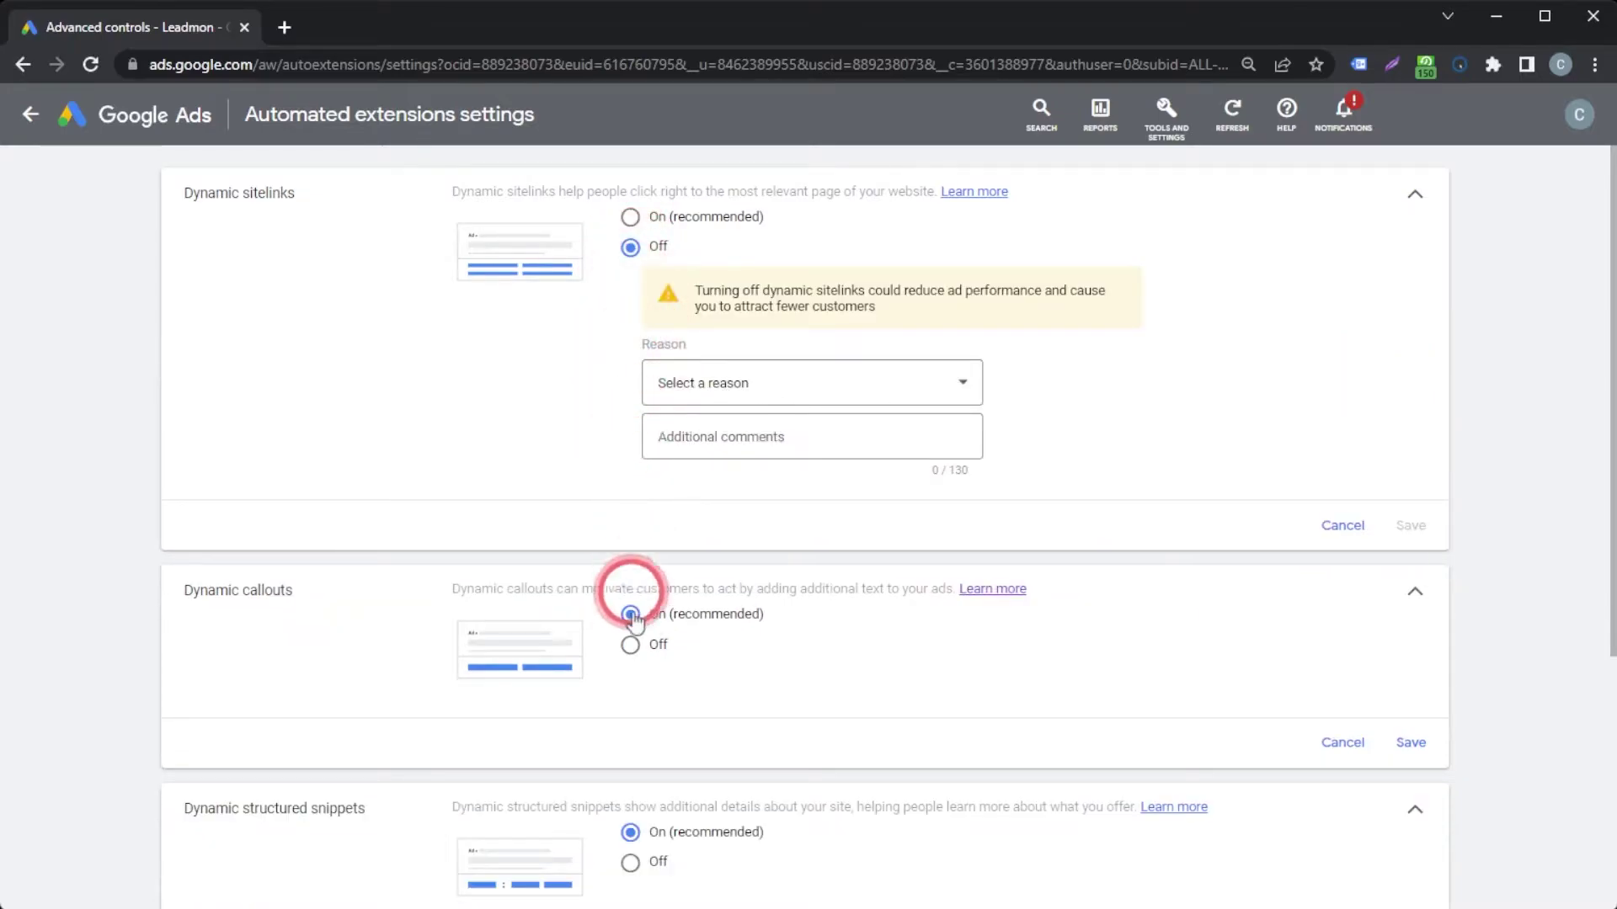
left_click(630, 645)
scroll(623, 741, "down", 2)
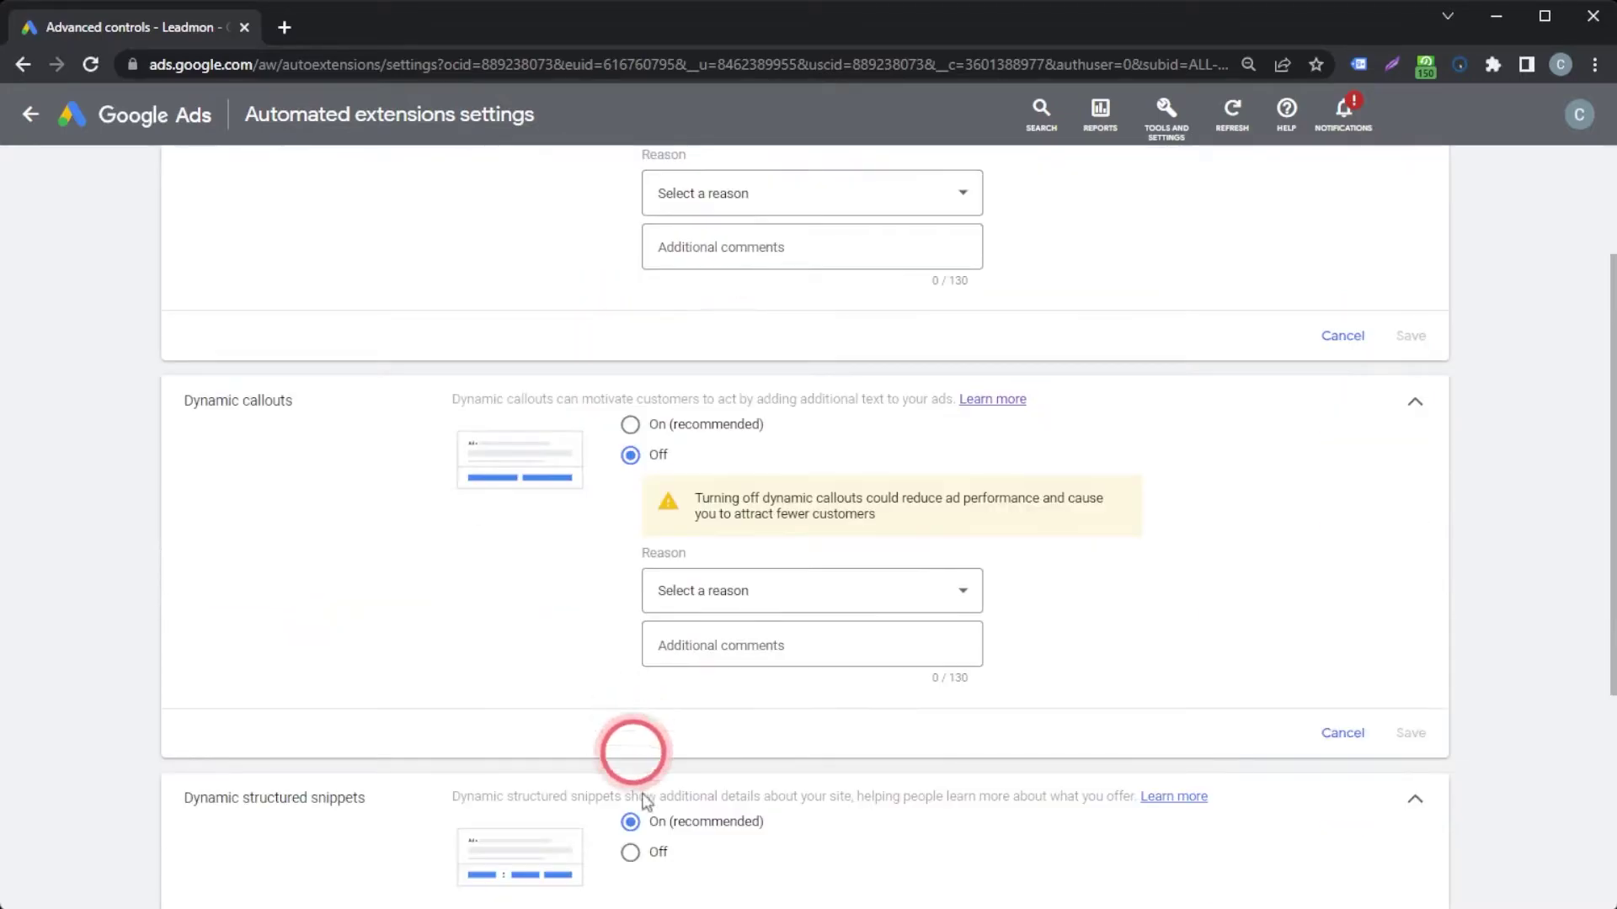
left_click(1410, 526)
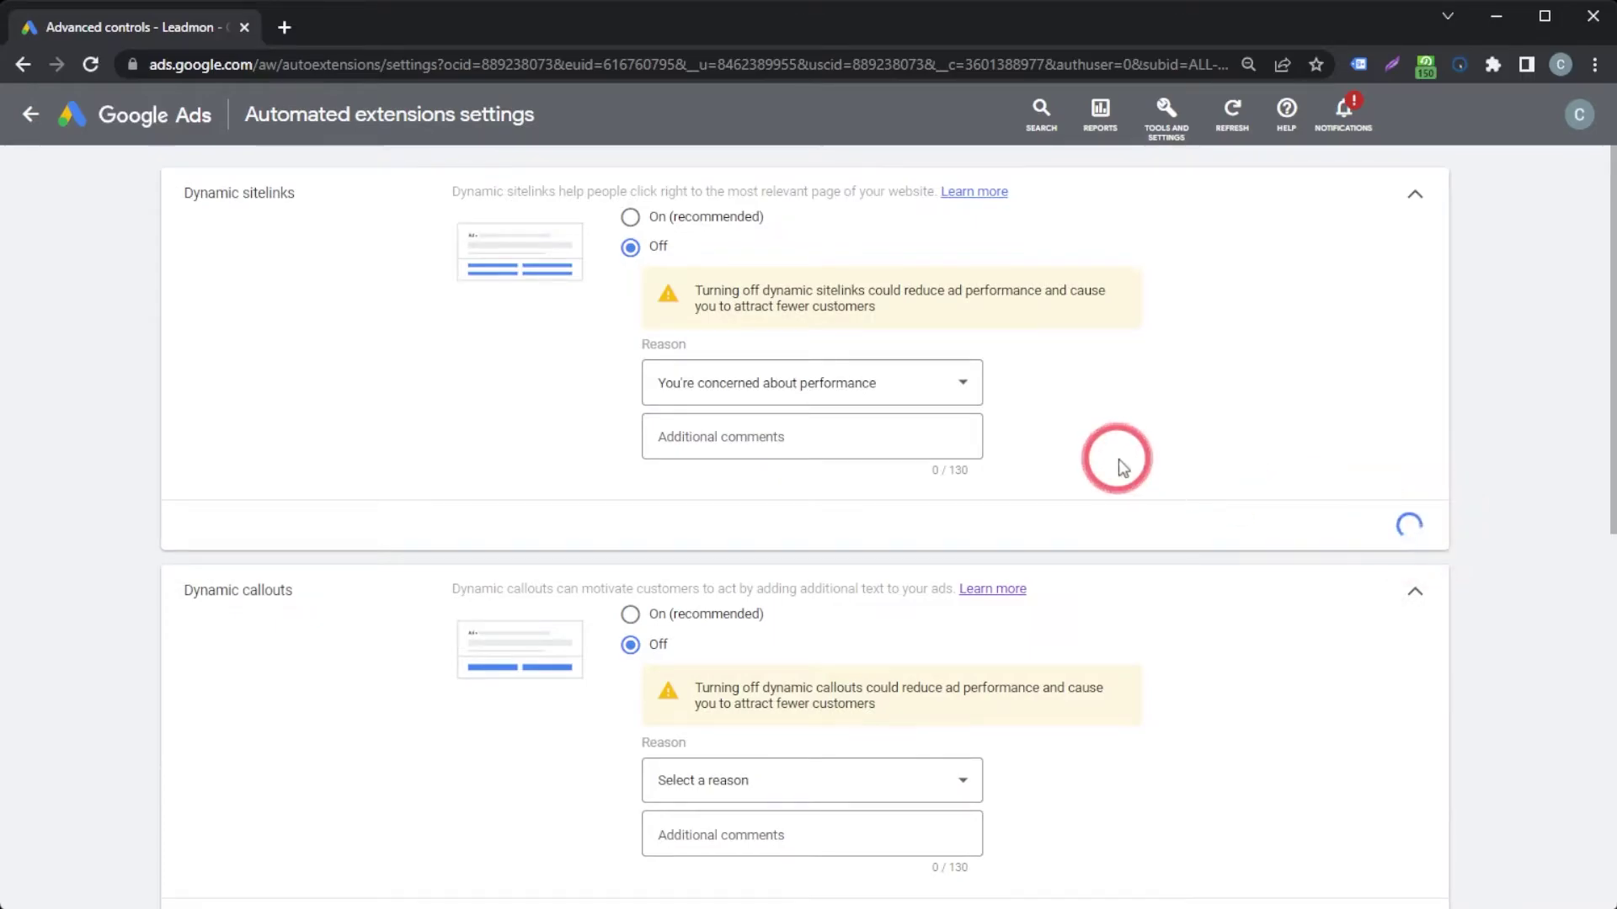
Give "You're concerned about performance" as the reason for turning off dynamic callouts and save the setting.
left_click(876, 521)
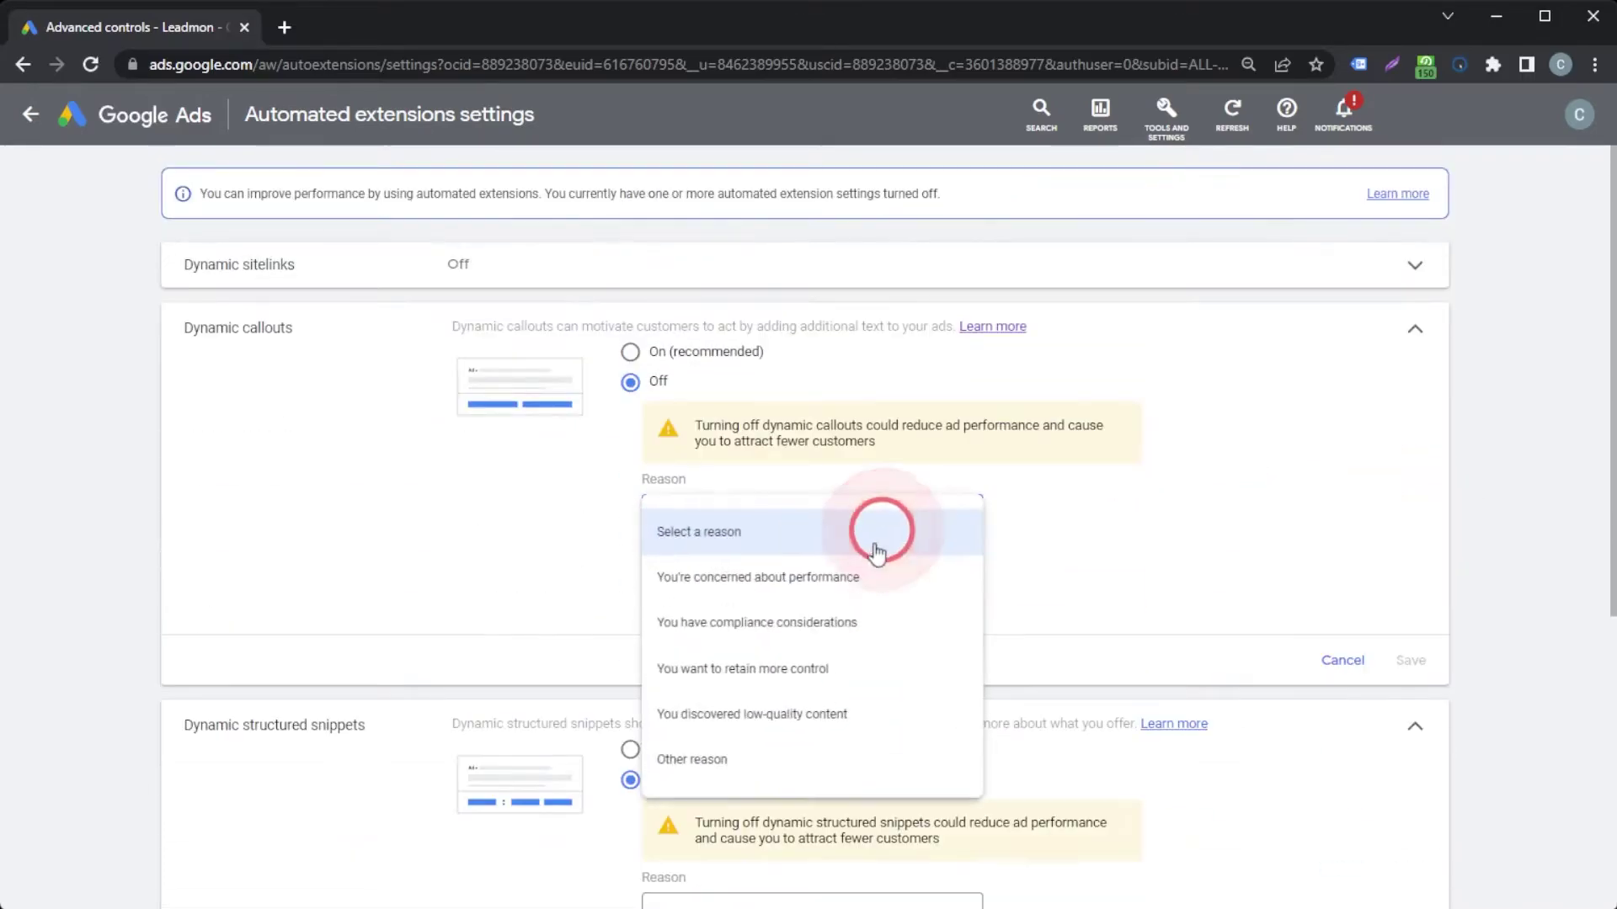
left_click(798, 579)
left_click(1398, 658)
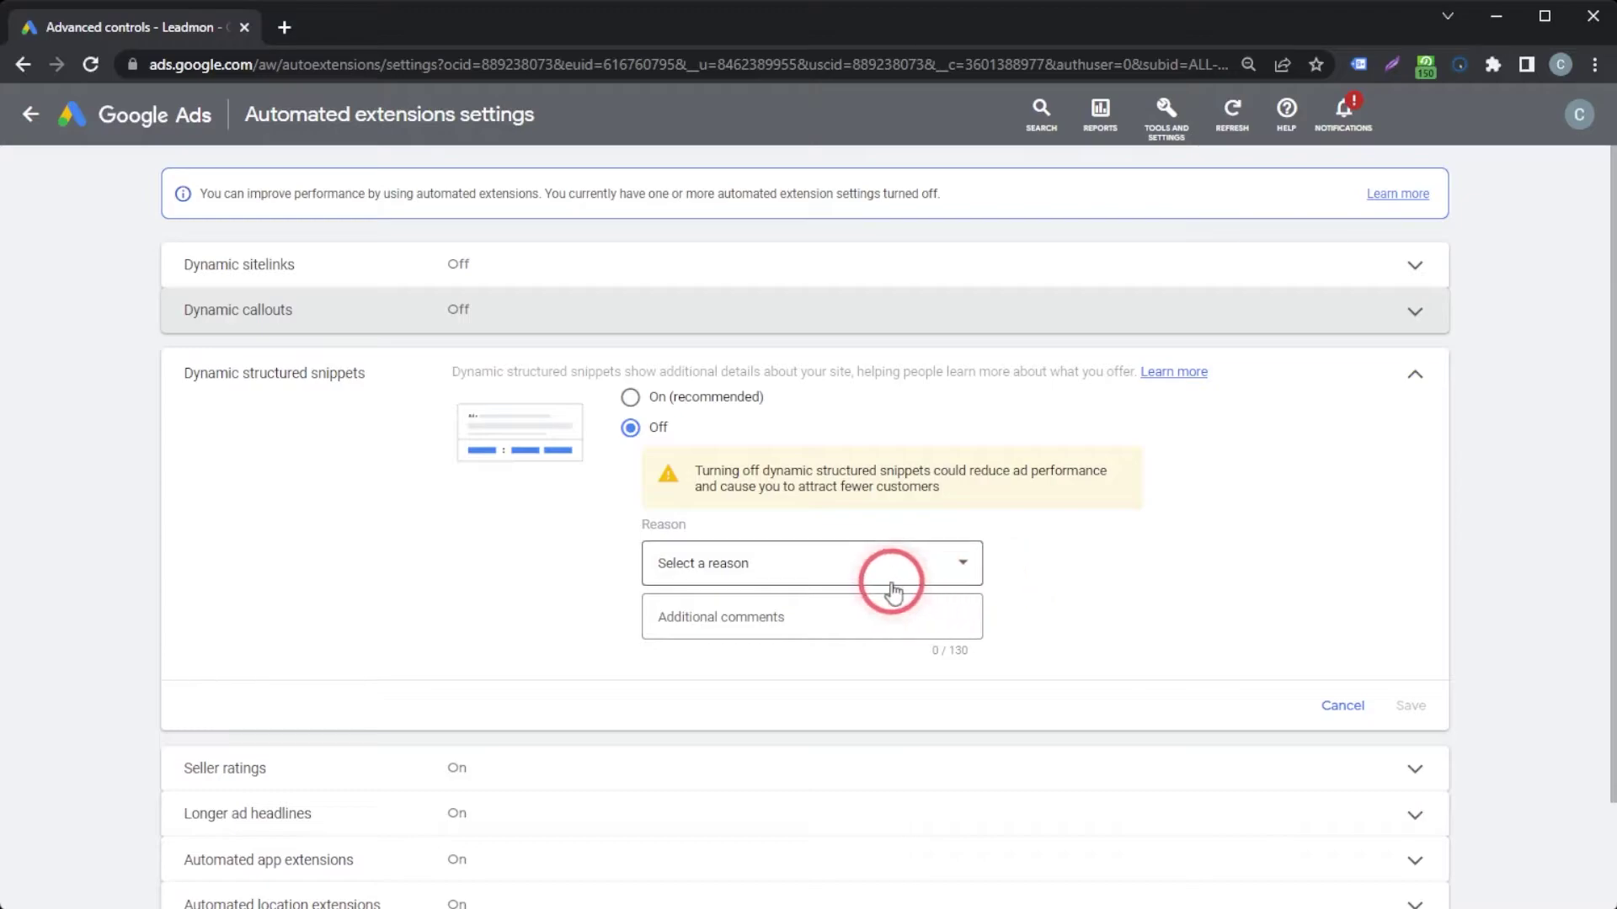
Save dynamic structured snippets as off with the reason "You're concerned about performance".
left_click(891, 581)
left_click(934, 579)
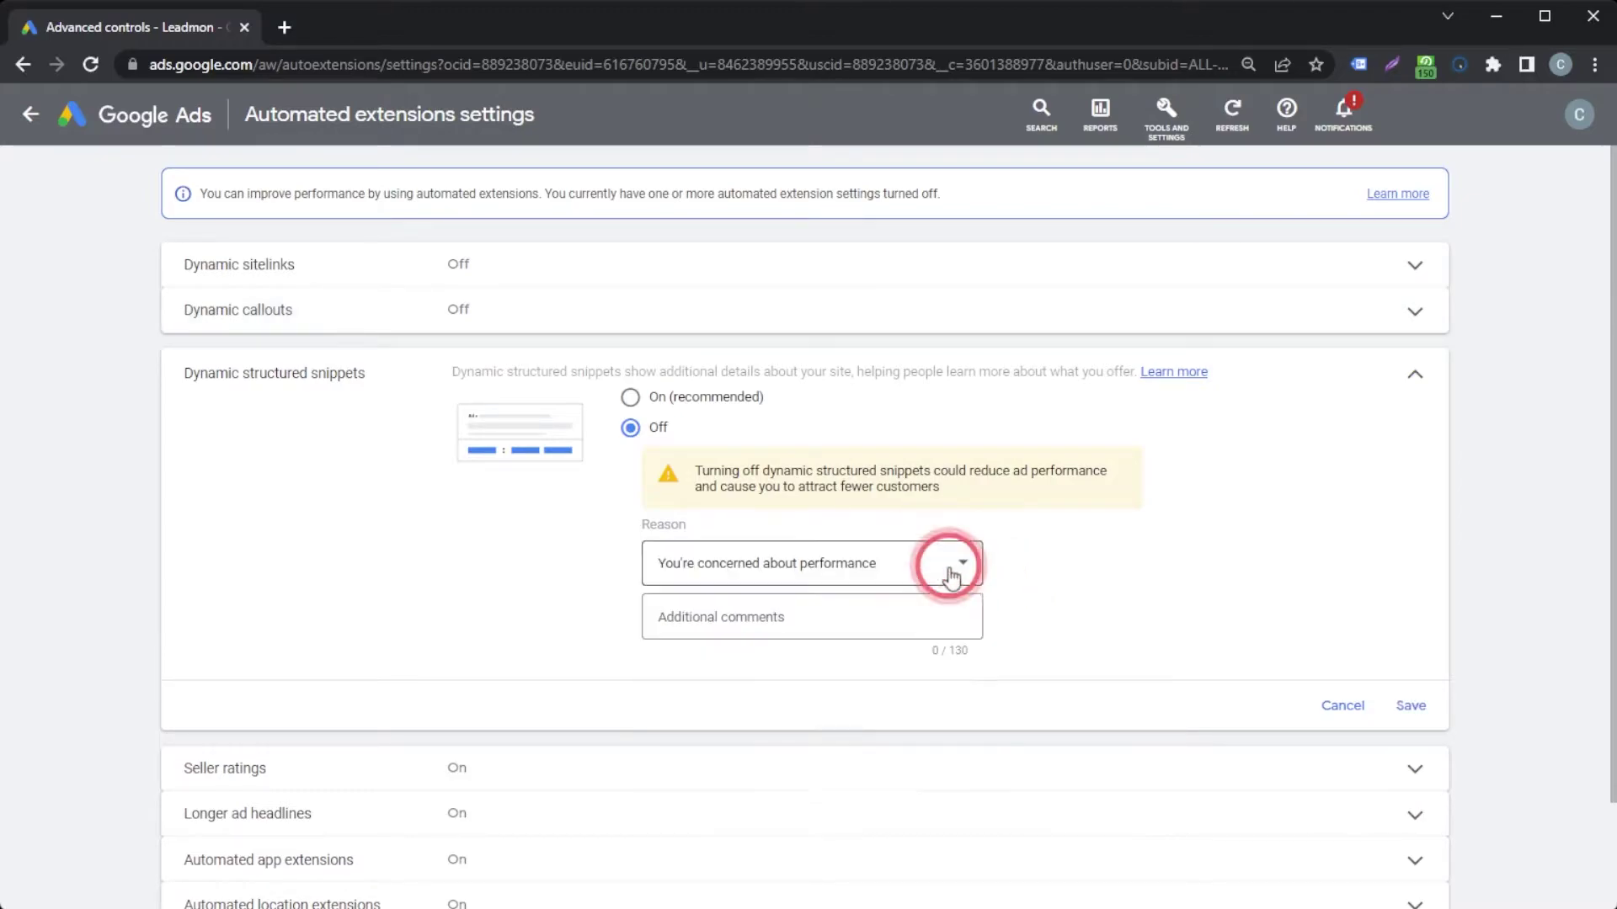
left_click(1414, 708)
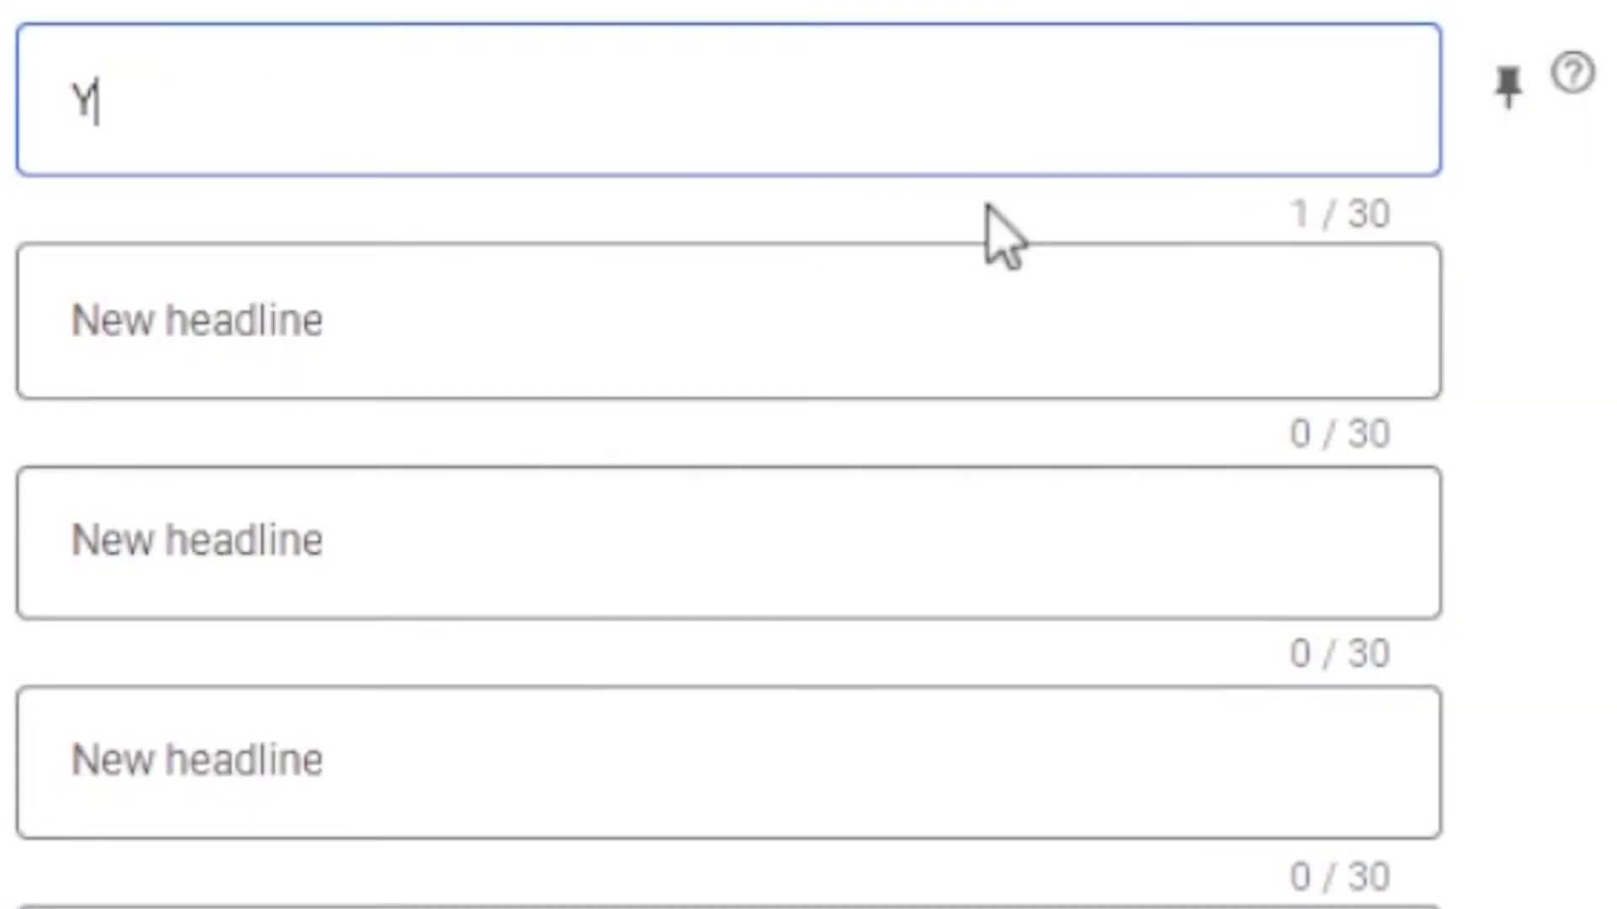
Enter the ad headlines "You can add multiple headlines", "Some can be a bit longer" and "Or short".
type("ou can add multiple headlines")
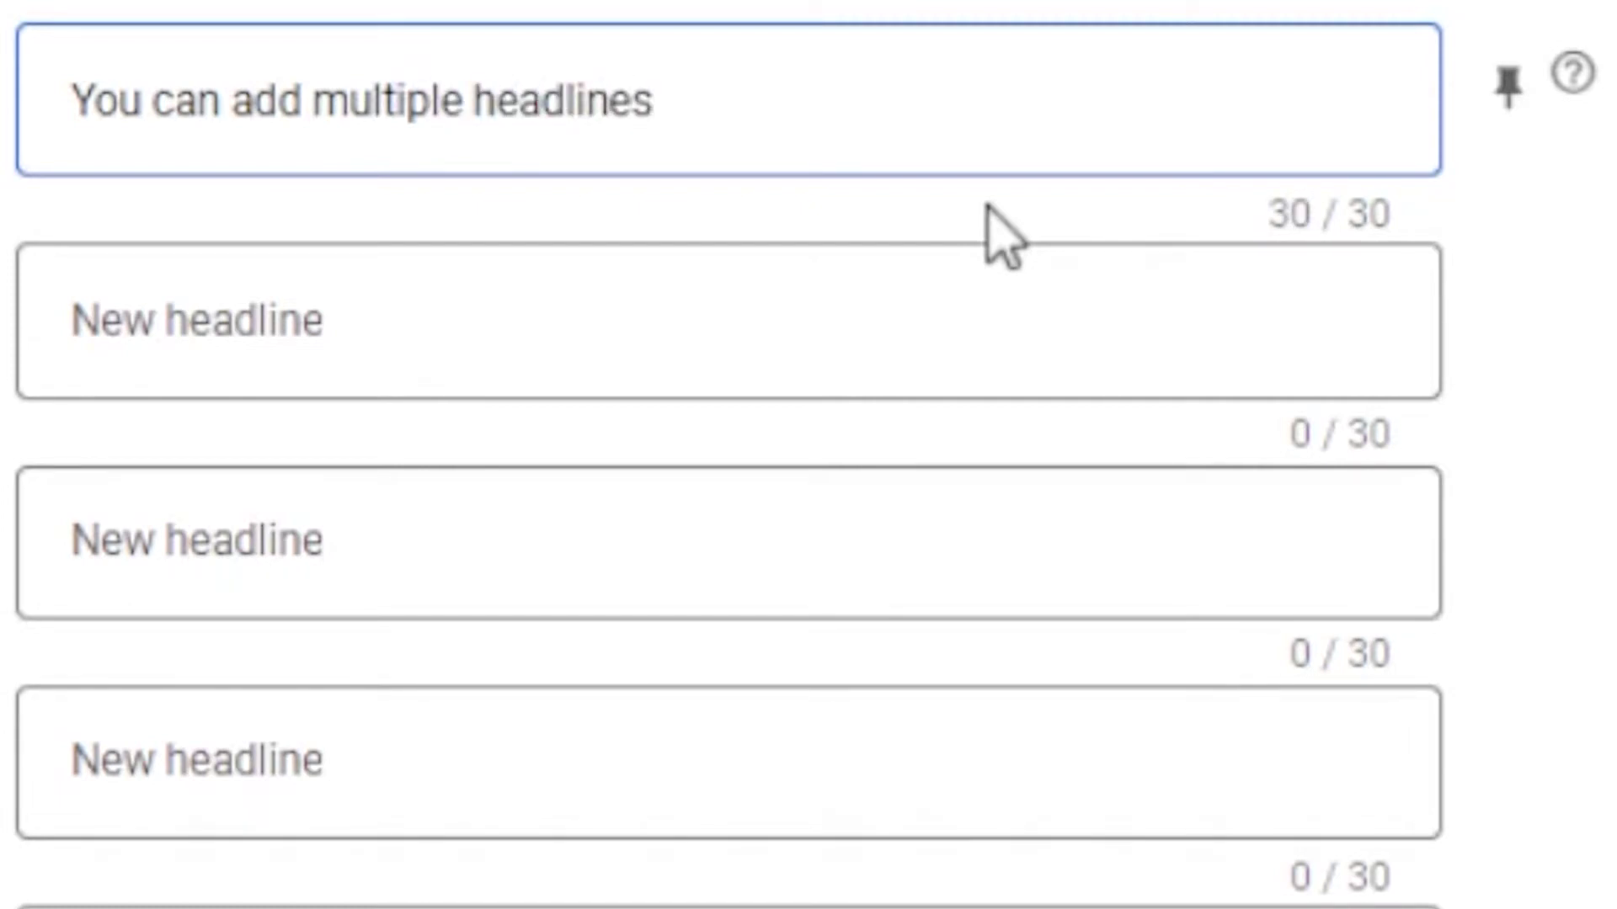
key("Tab")
type("Some")
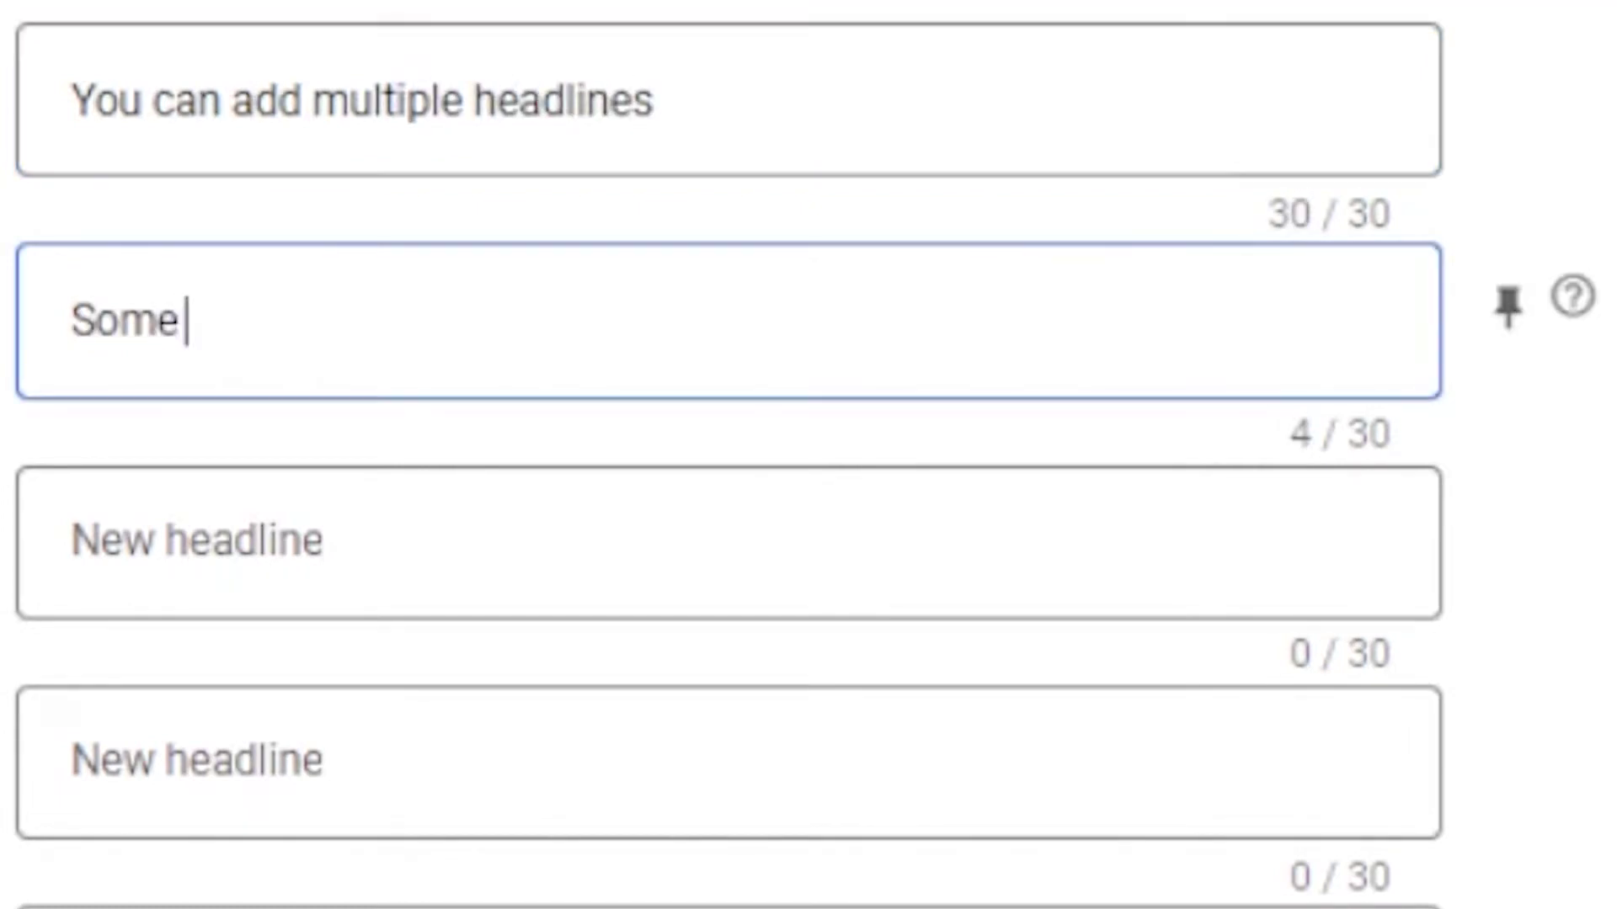
type(" can be a bit longer")
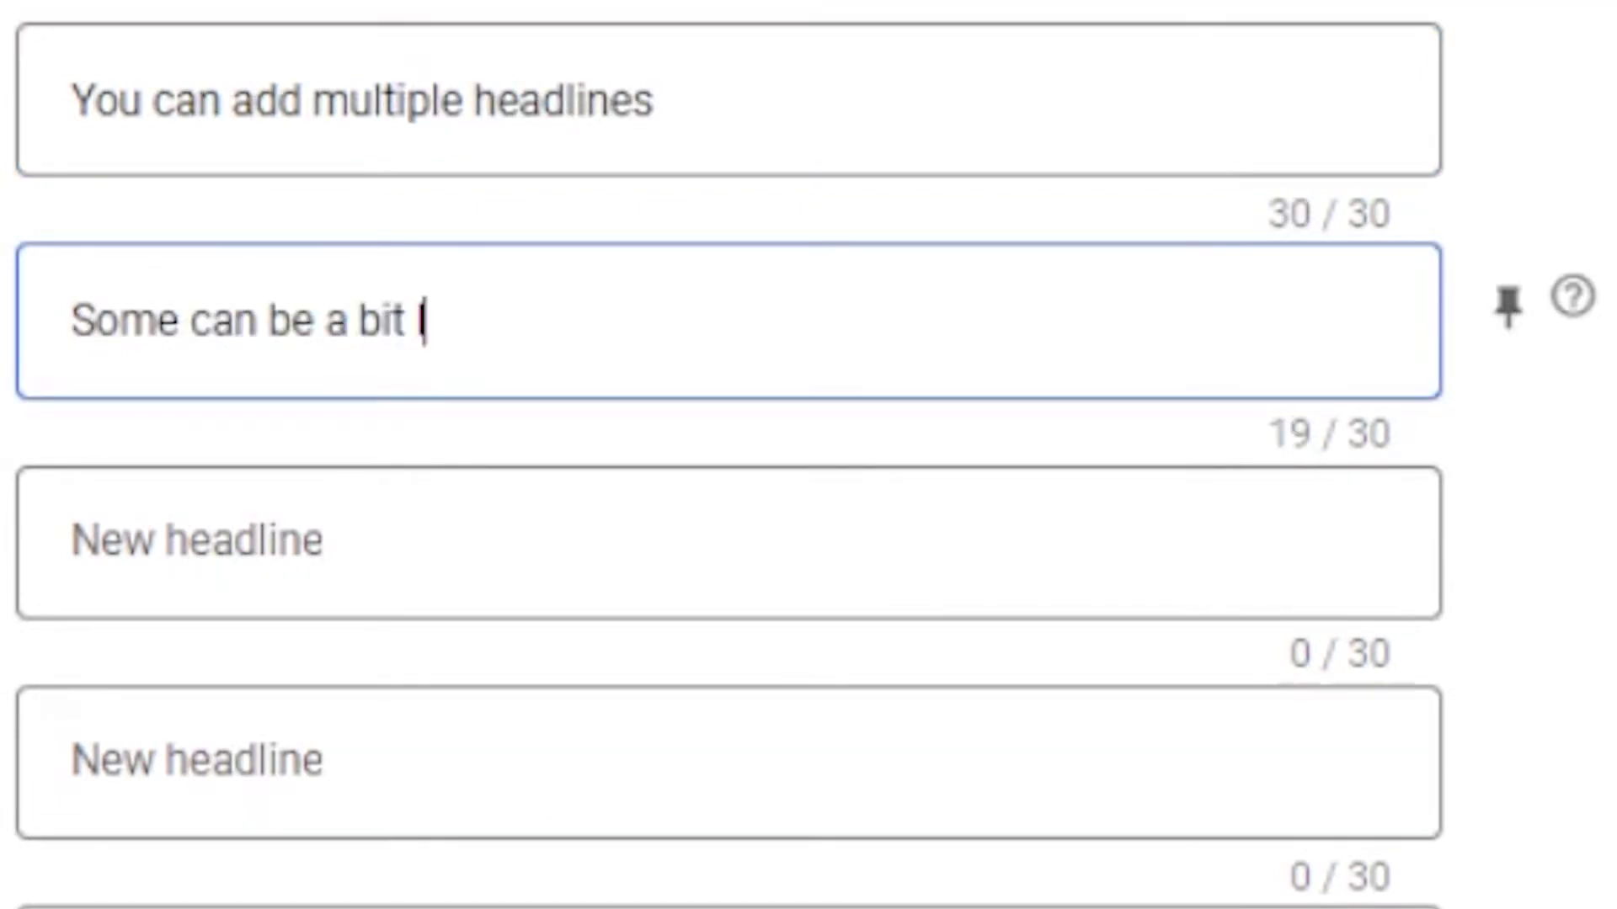
key("Tab")
type("Or short")
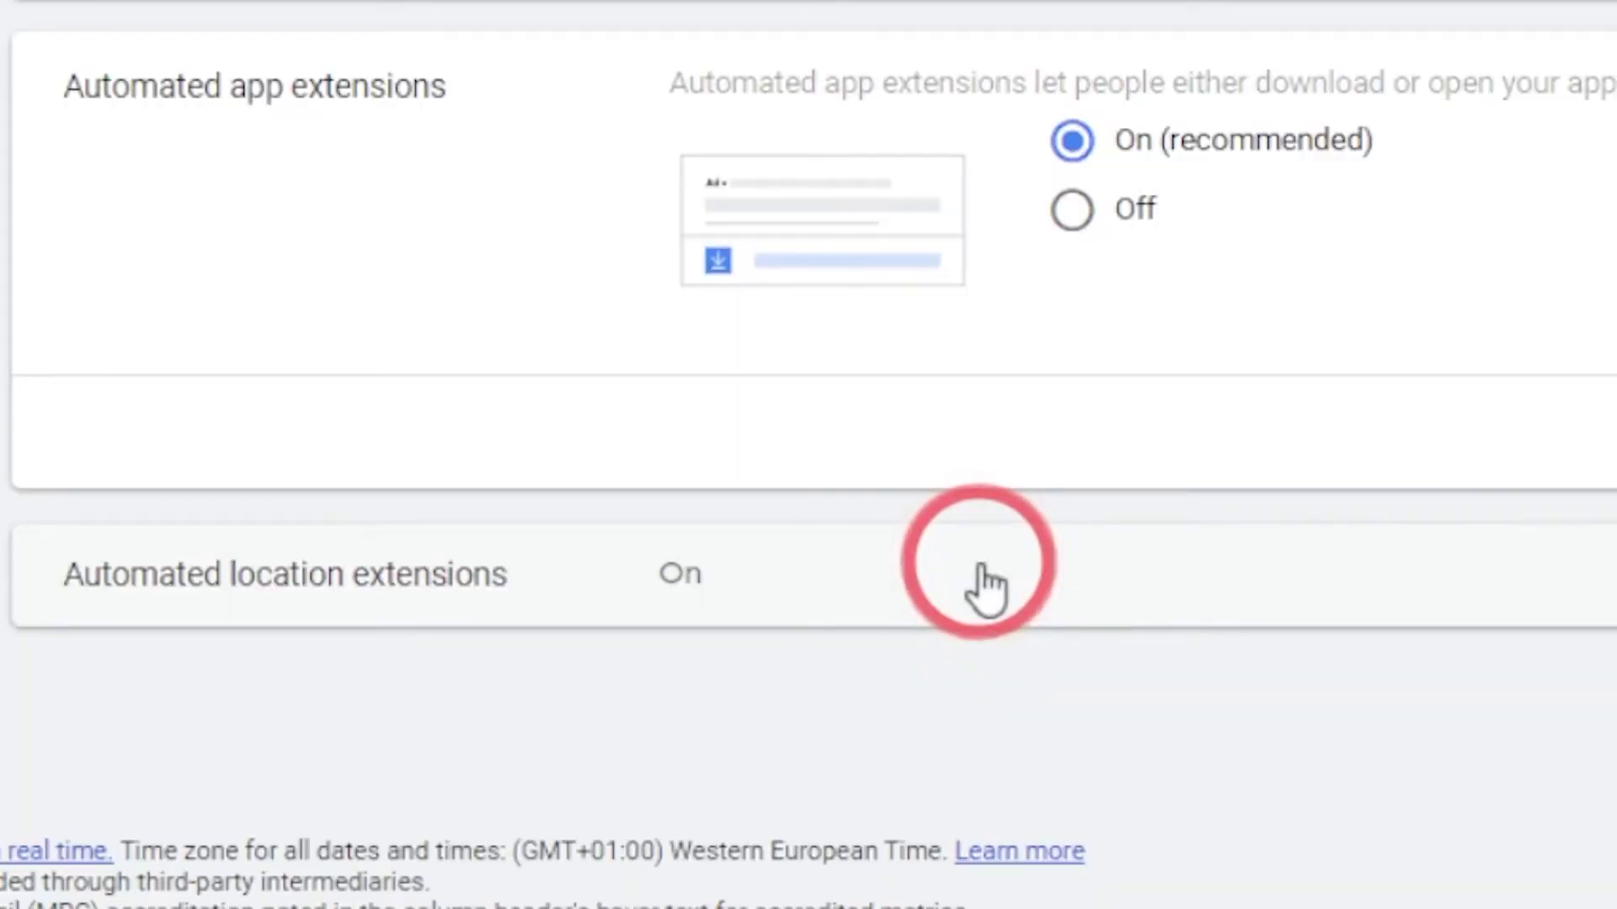
Expand the automated location extensions setting, and look up "mario" among Android apps to choose Mario Kart Tour for the app extension.
left_click(985, 587)
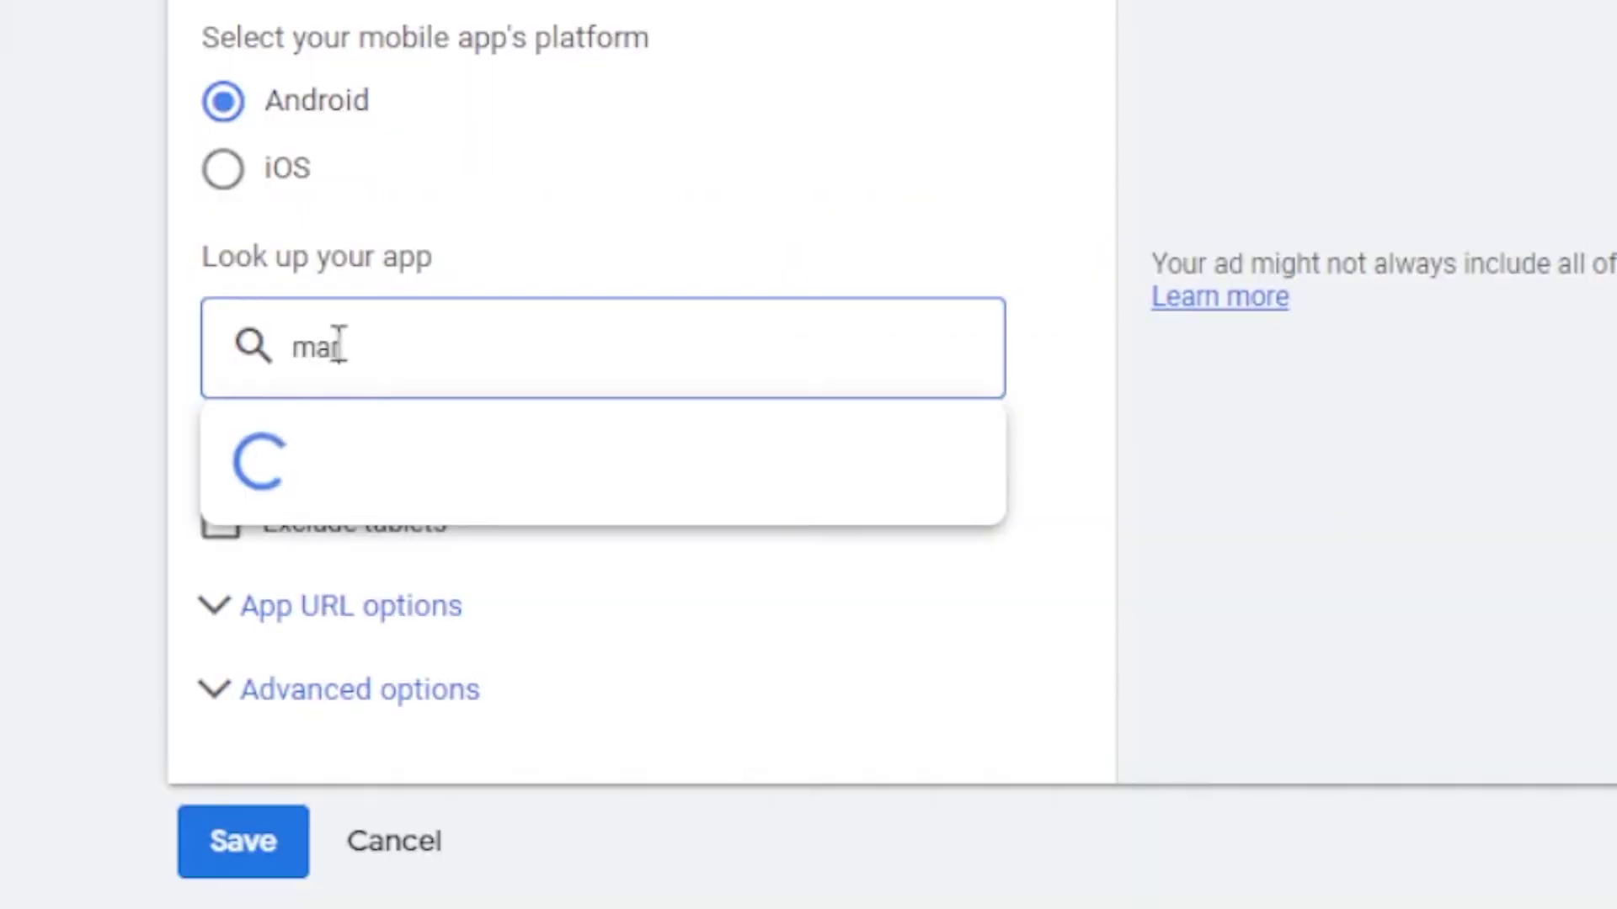
type("io")
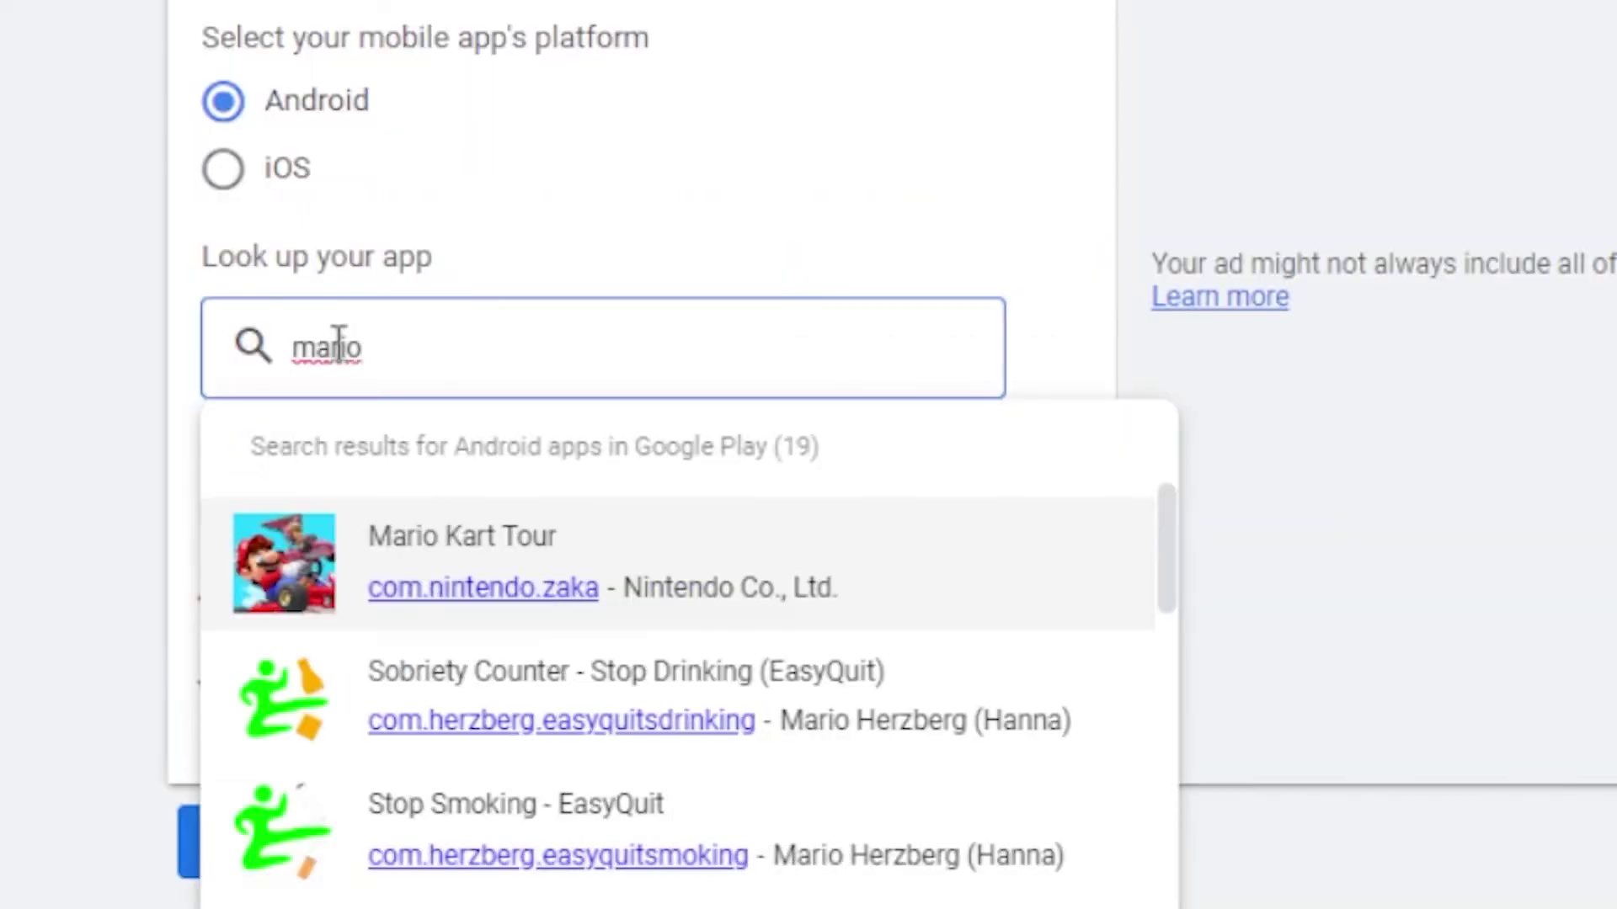
left_click(690, 571)
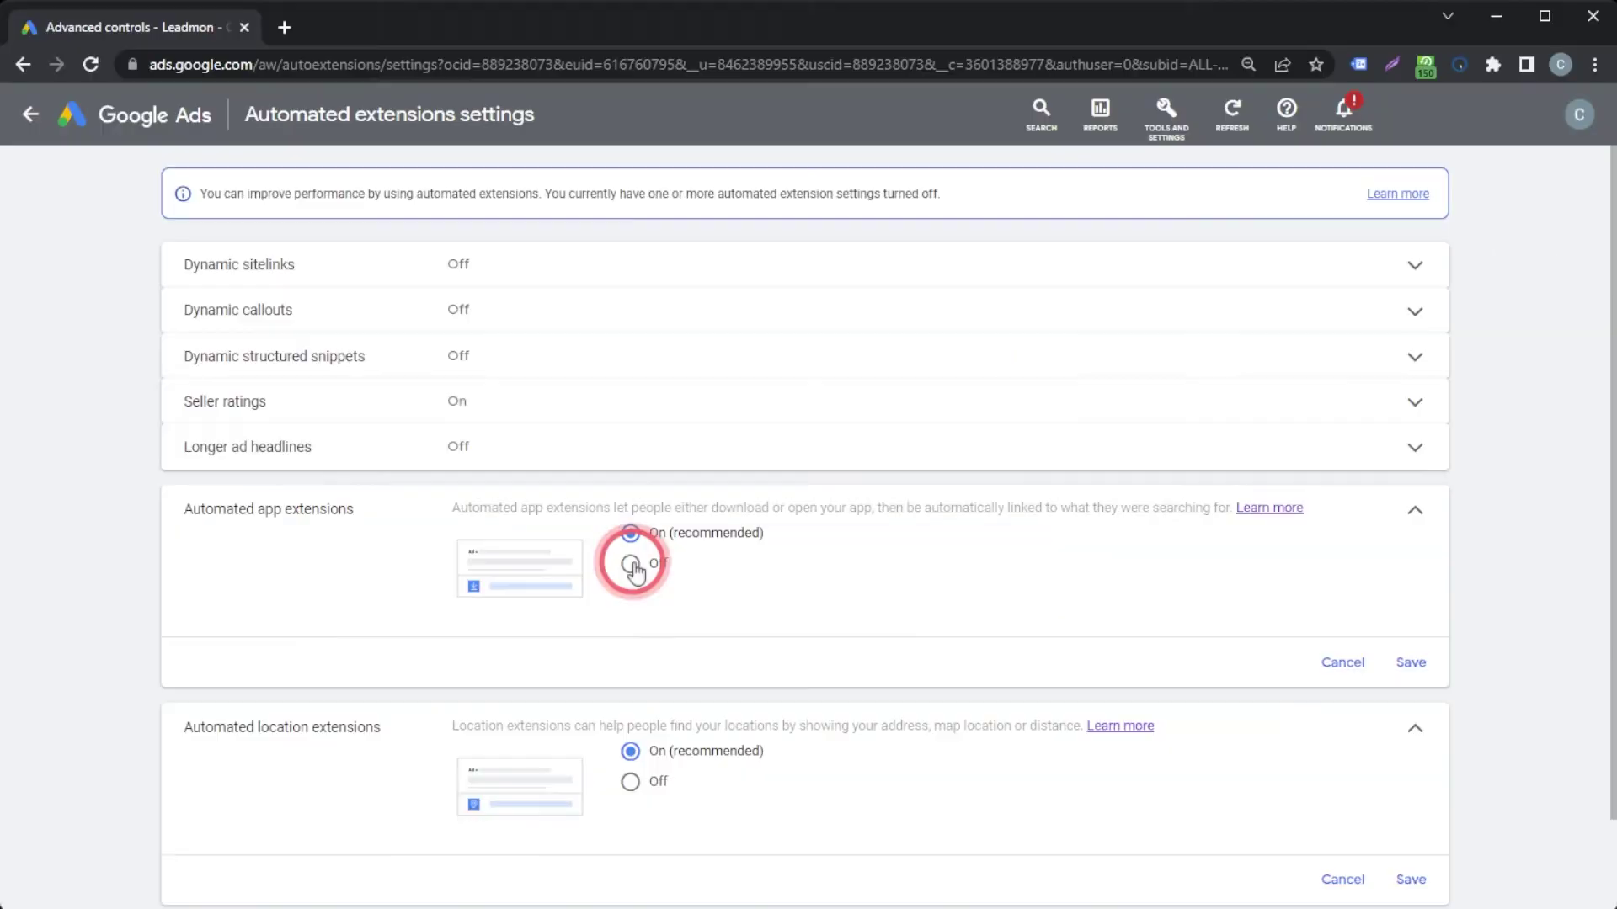
Turn off automated app extensions and open the list of reasons for doing so.
left_click(632, 564)
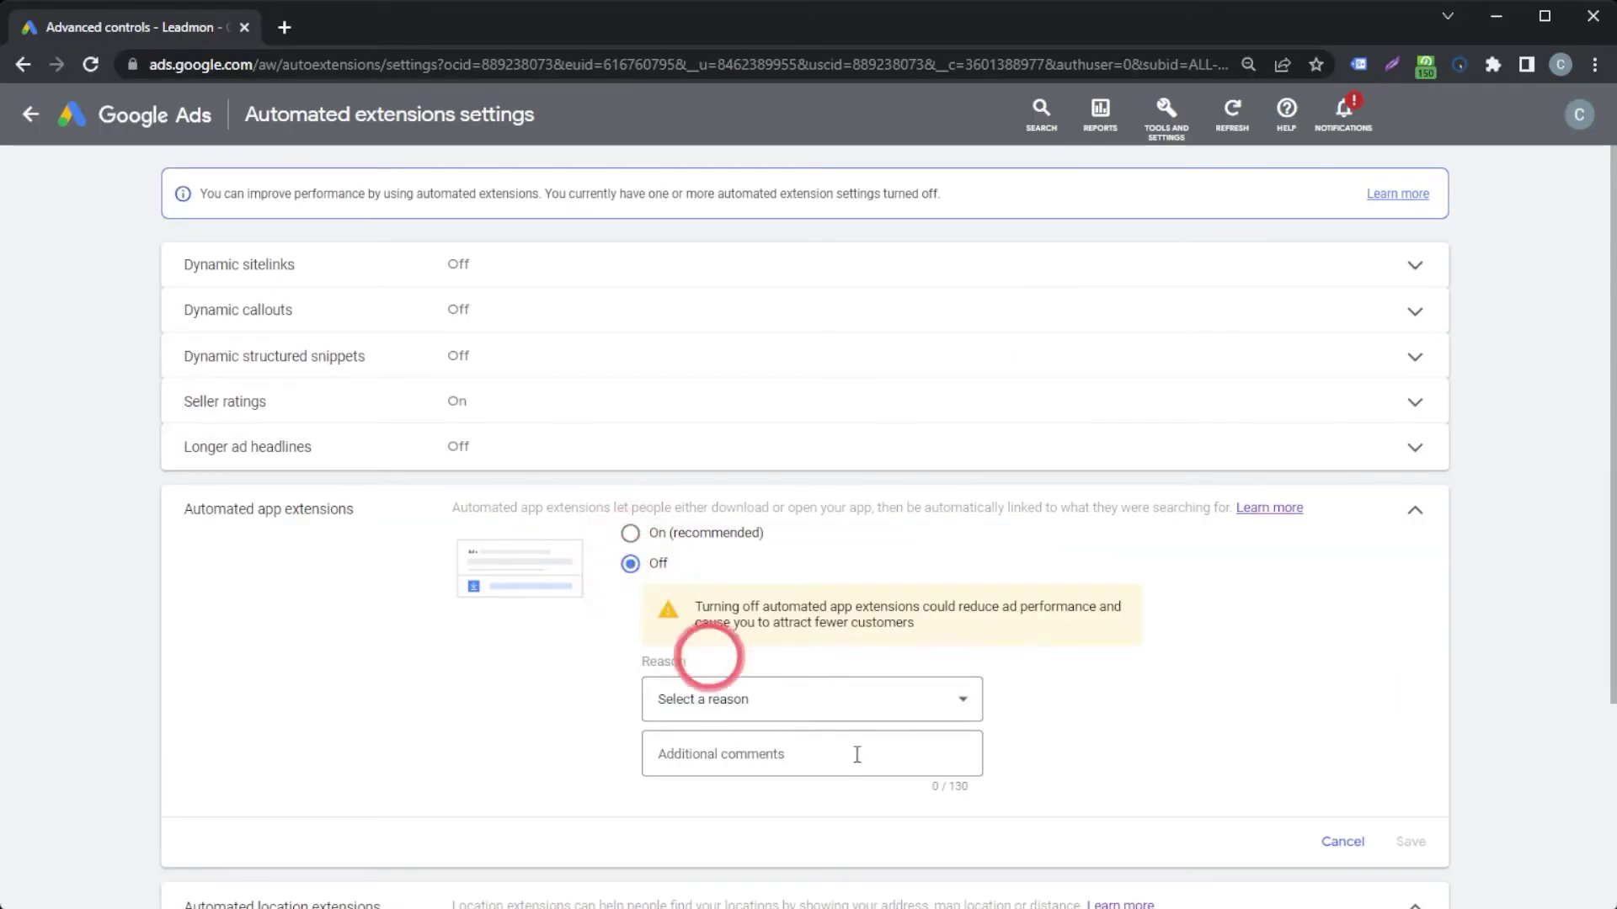
left_click(836, 707)
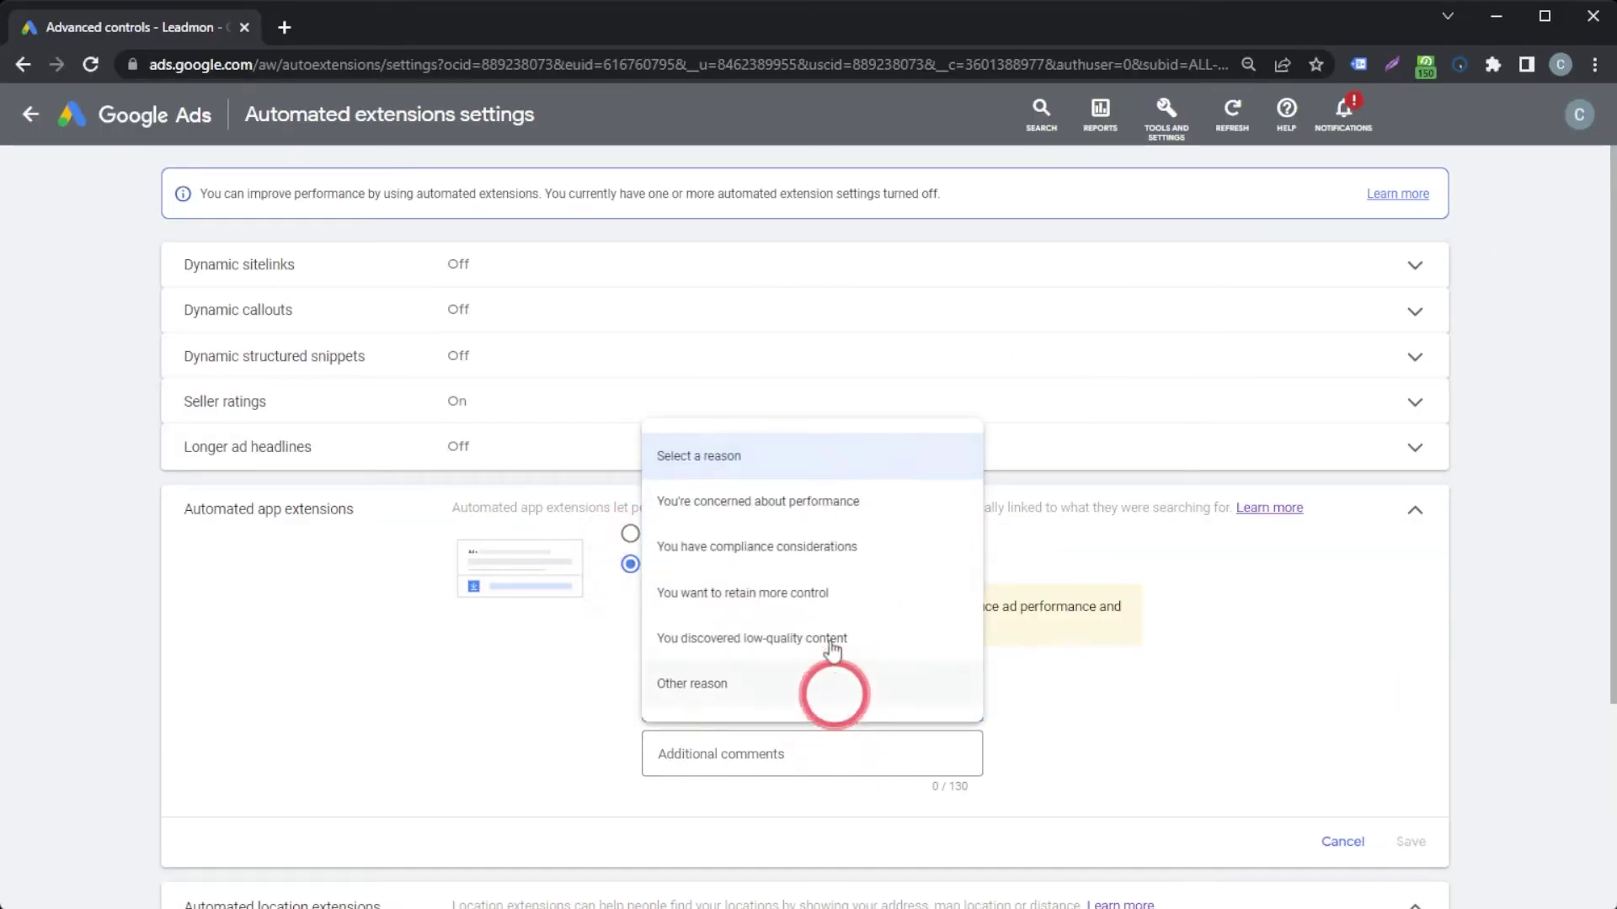
Enter "Put anything you want!" as the Mario Kart Tour extension's link text, and replace it with "...in 25 characters or less".
type("P")
type("ut an")
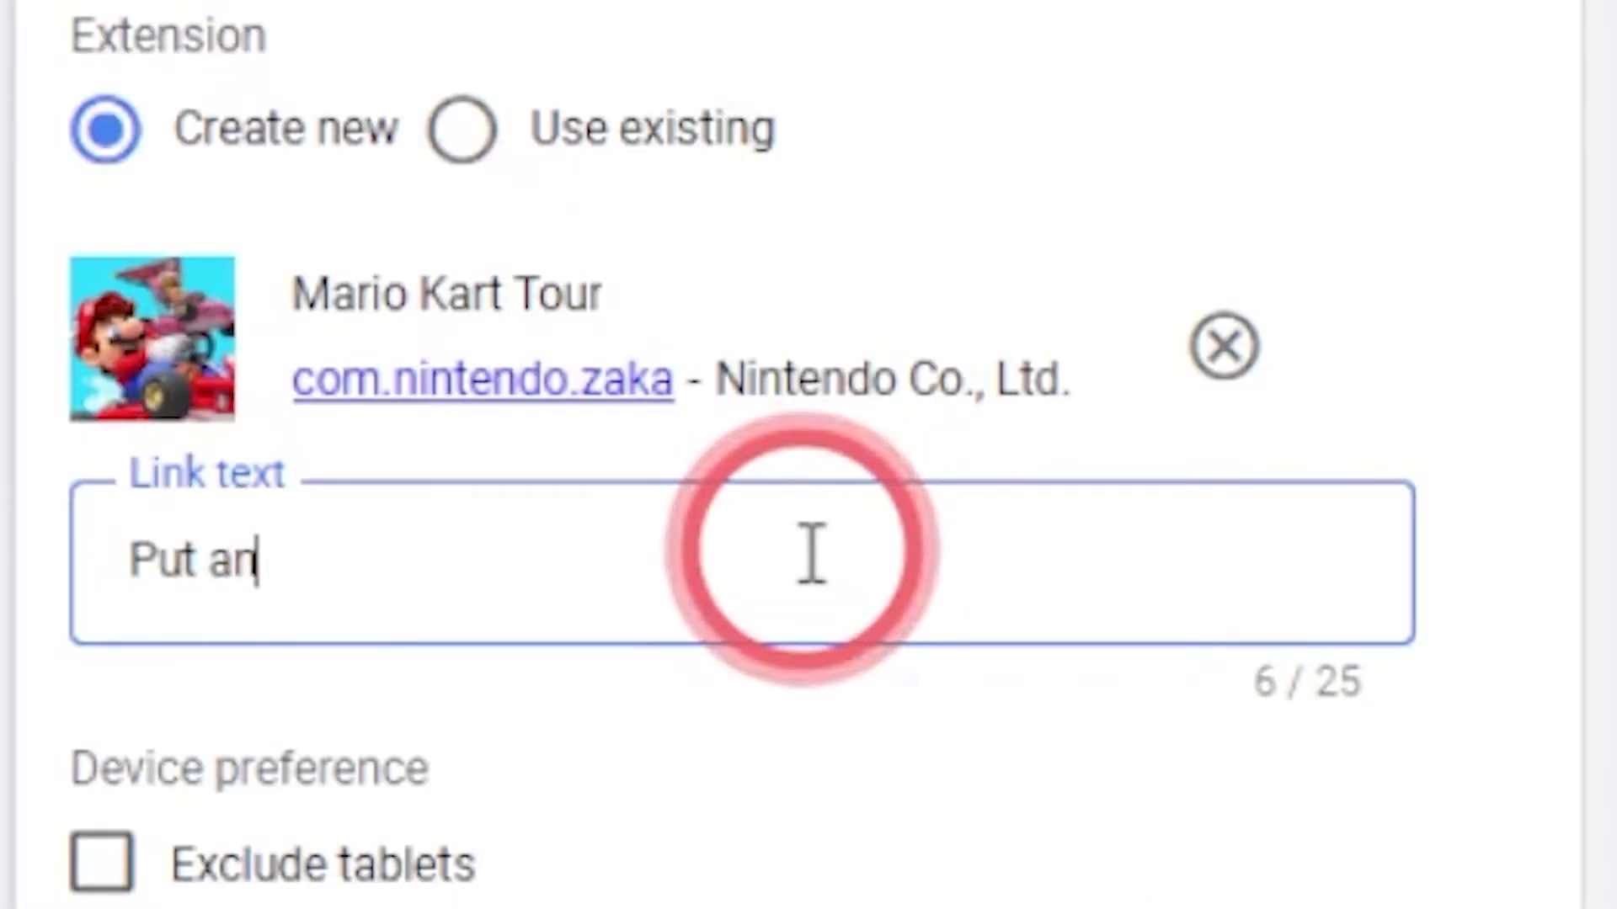
type("ything you want!")
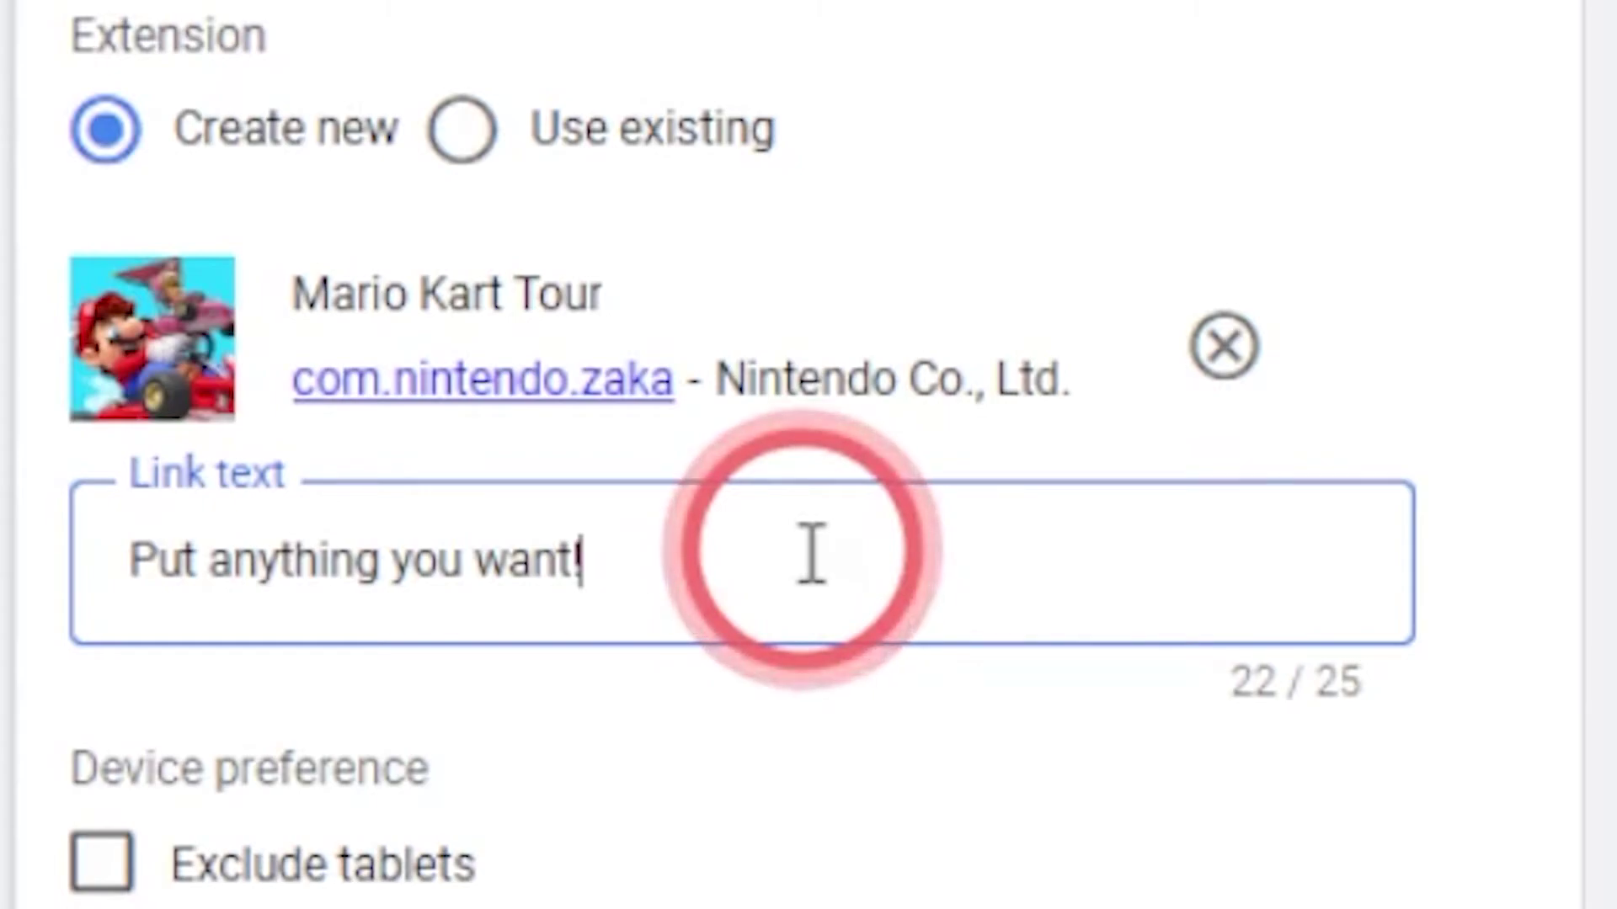
key("ctrl+a")
type("....n 25 chara")
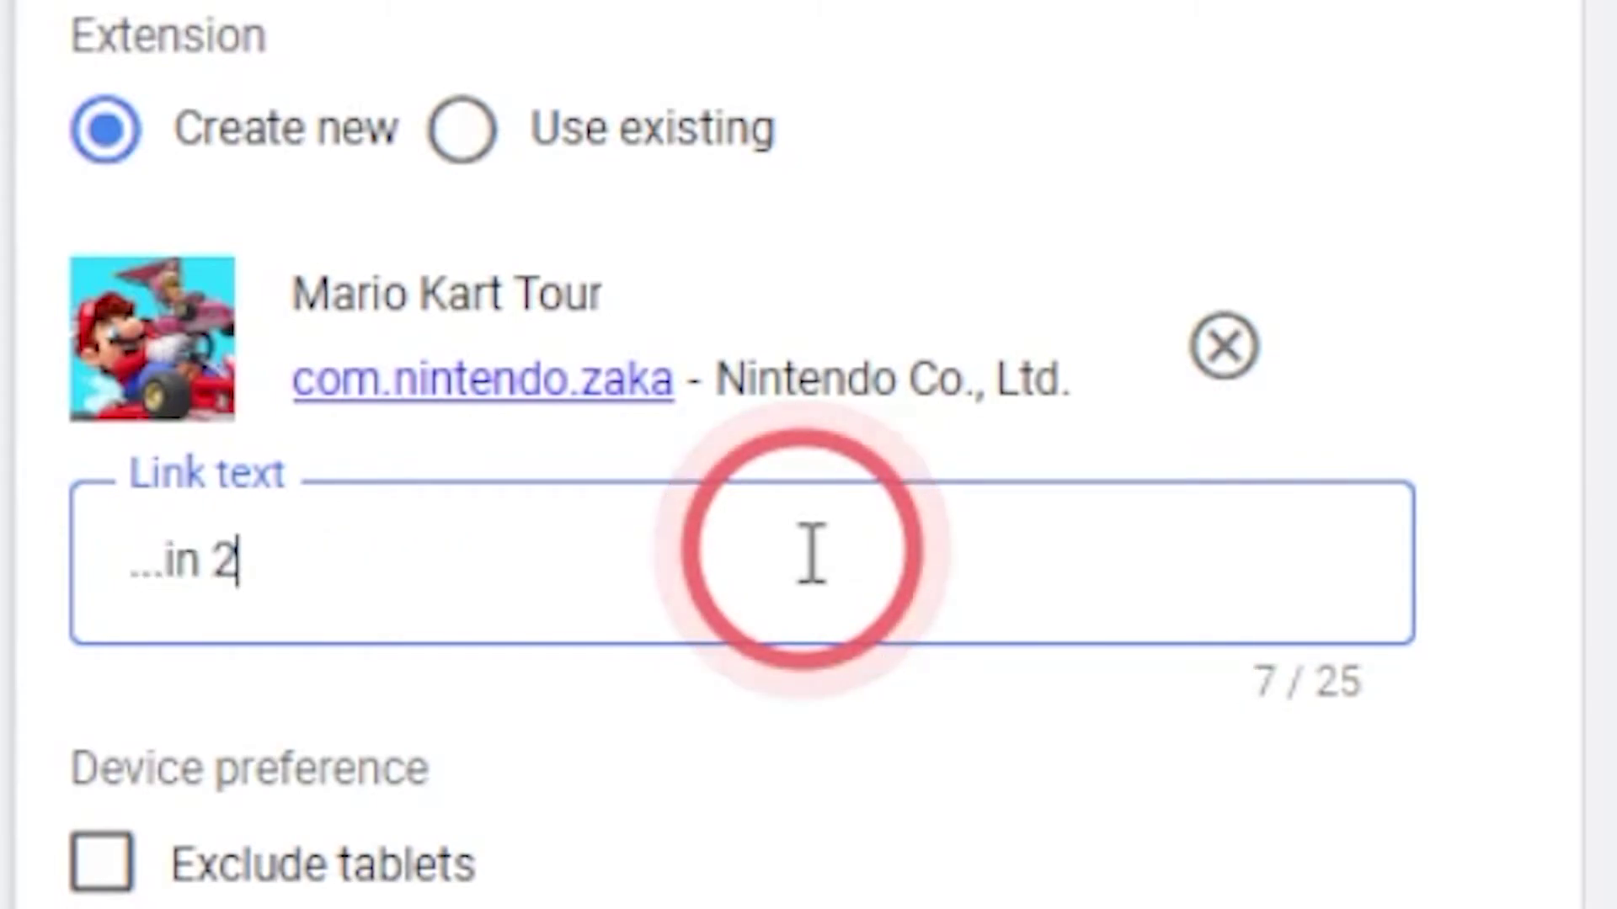
type("cters or less")
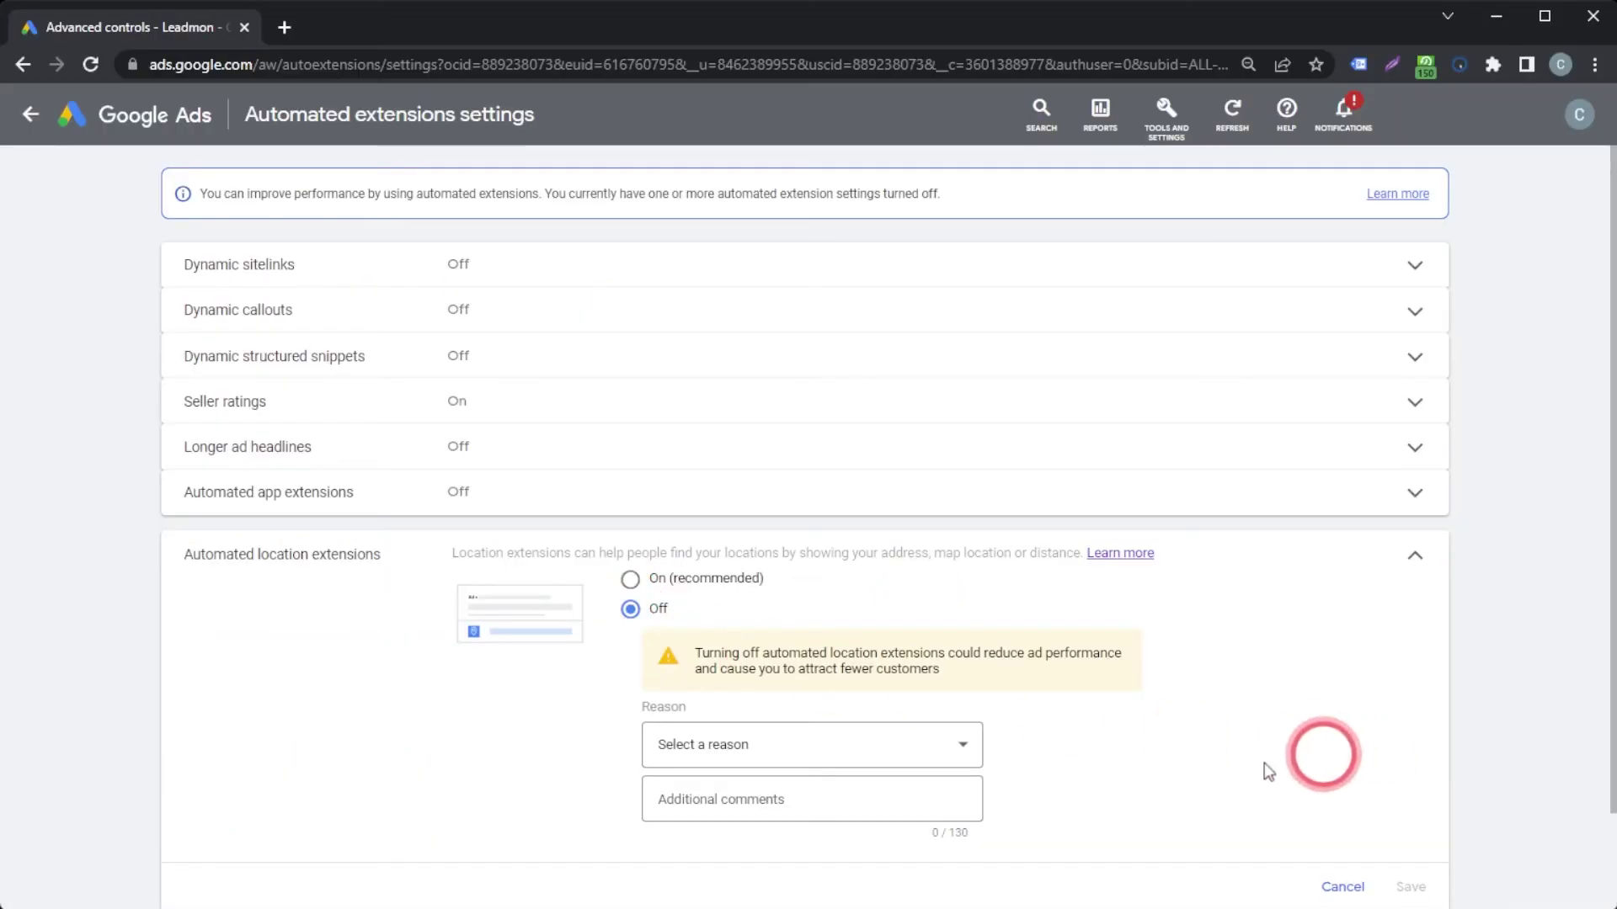
Complete turning off automated location extensions.
scroll(1102, 715, "down", 2)
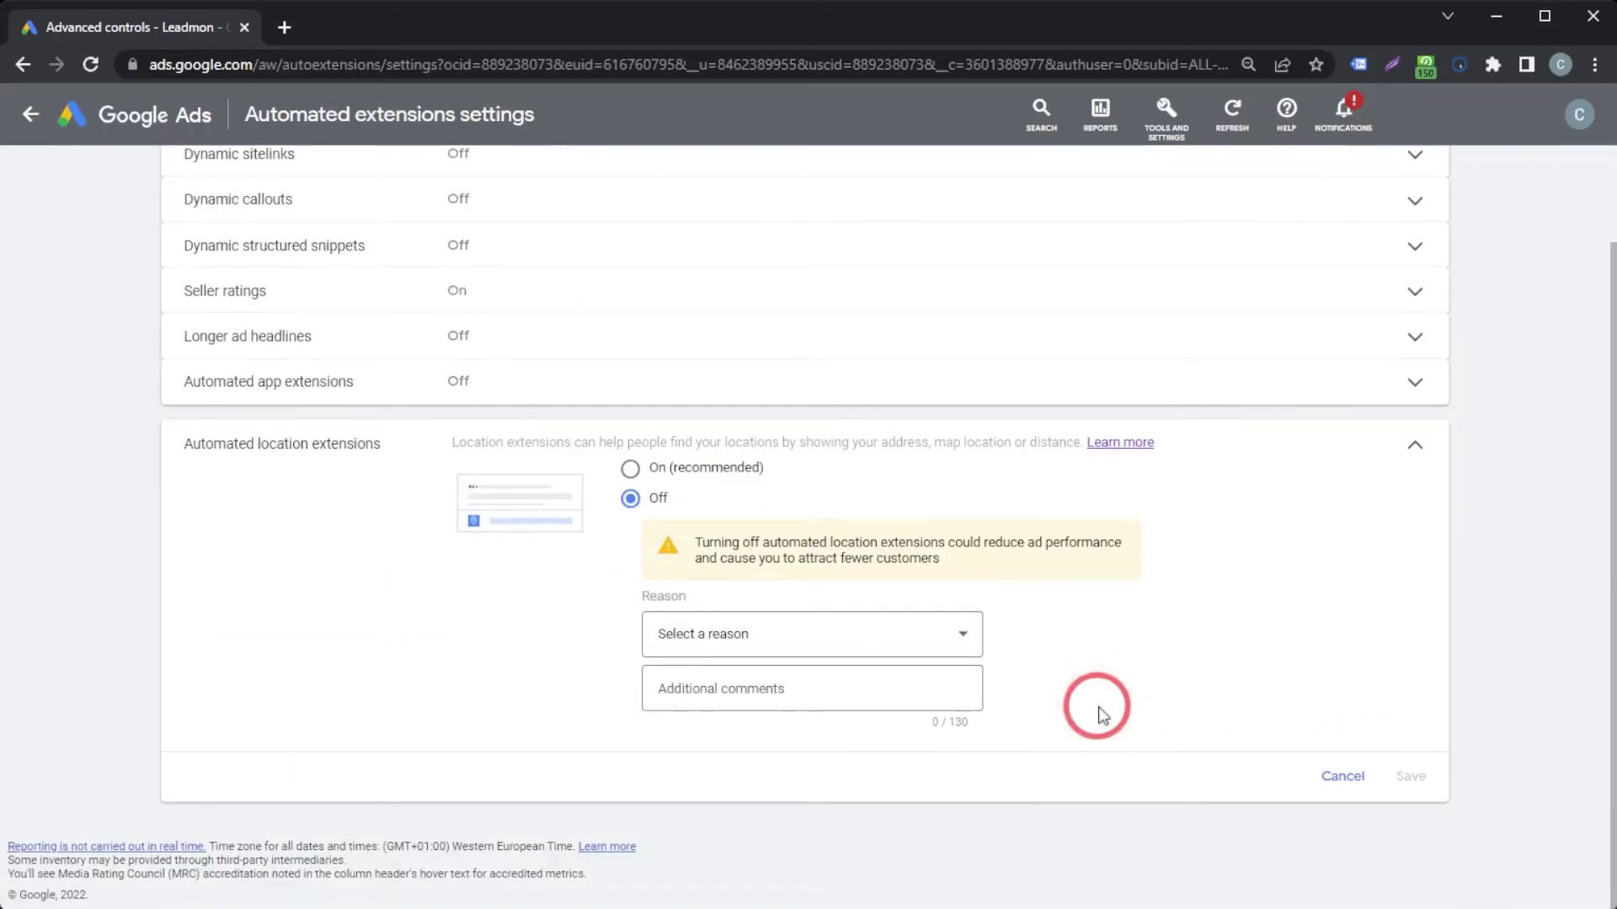